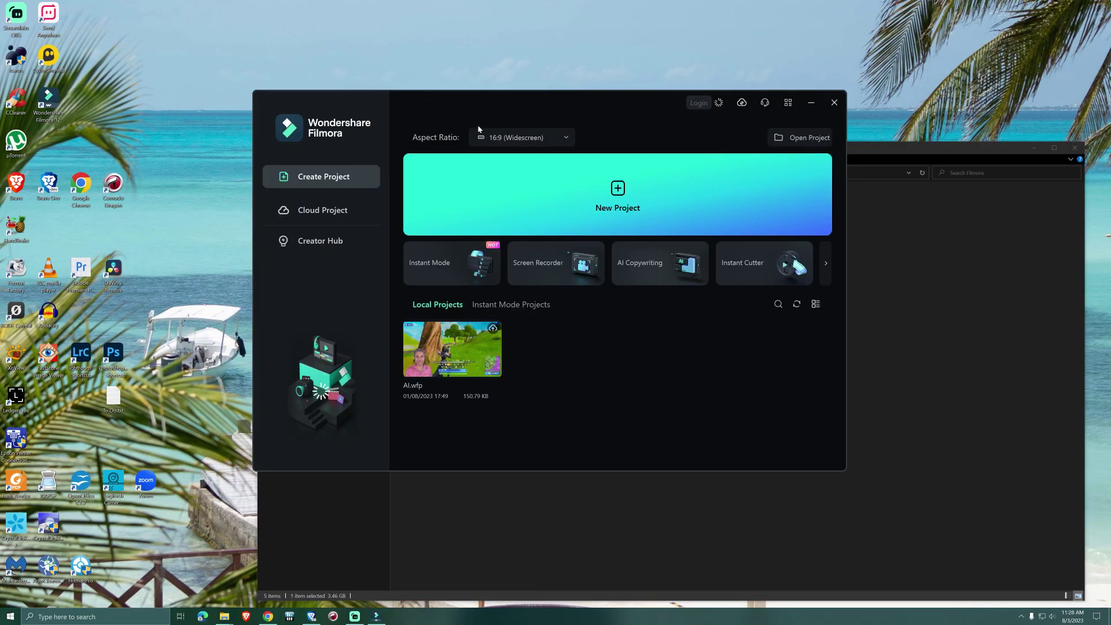
{"action": "left_click", "coordinate": [618, 190]}
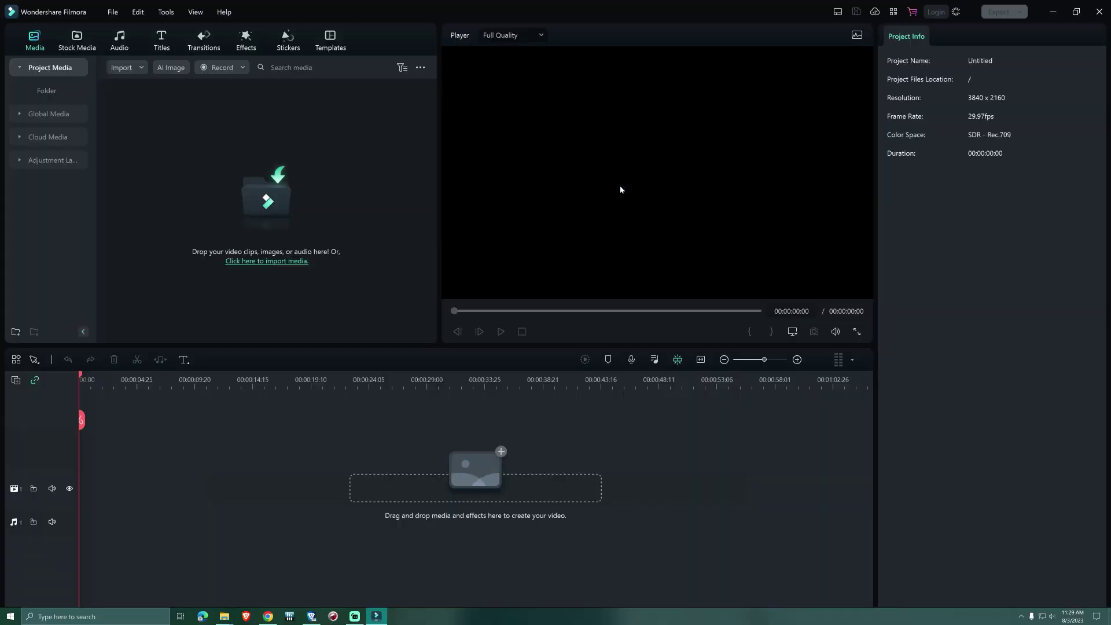
{"action": "mouse_move", "coordinate": [228, 618]}
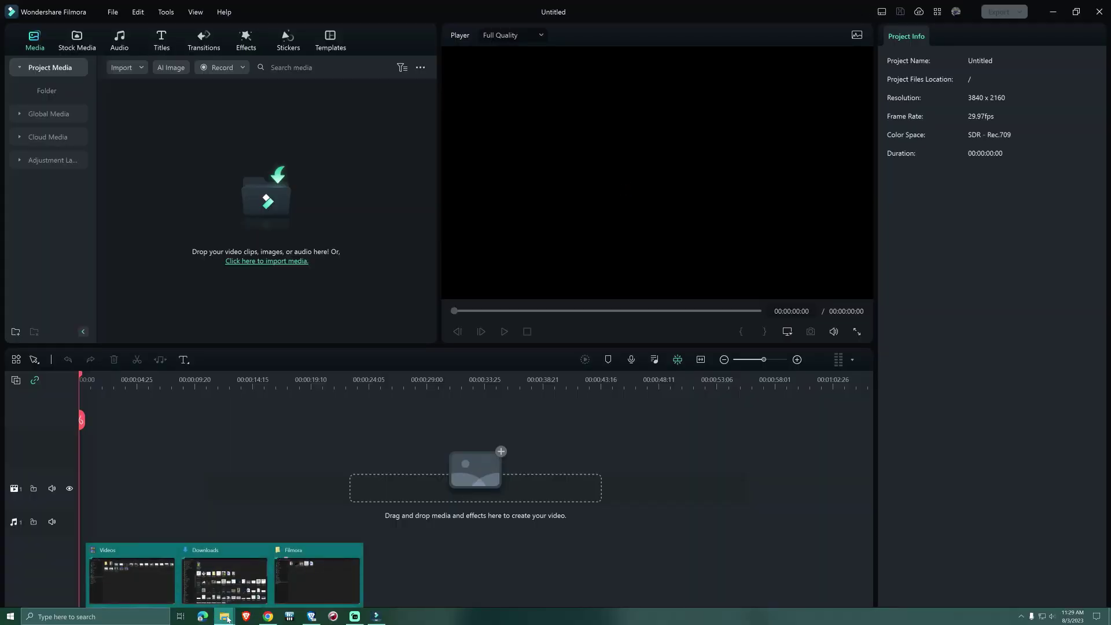
{"action": "left_click", "coordinate": [303, 583]}
{"action": "left_click_drag", "start_coordinate": [469, 214], "coordinate": [204, 203]}
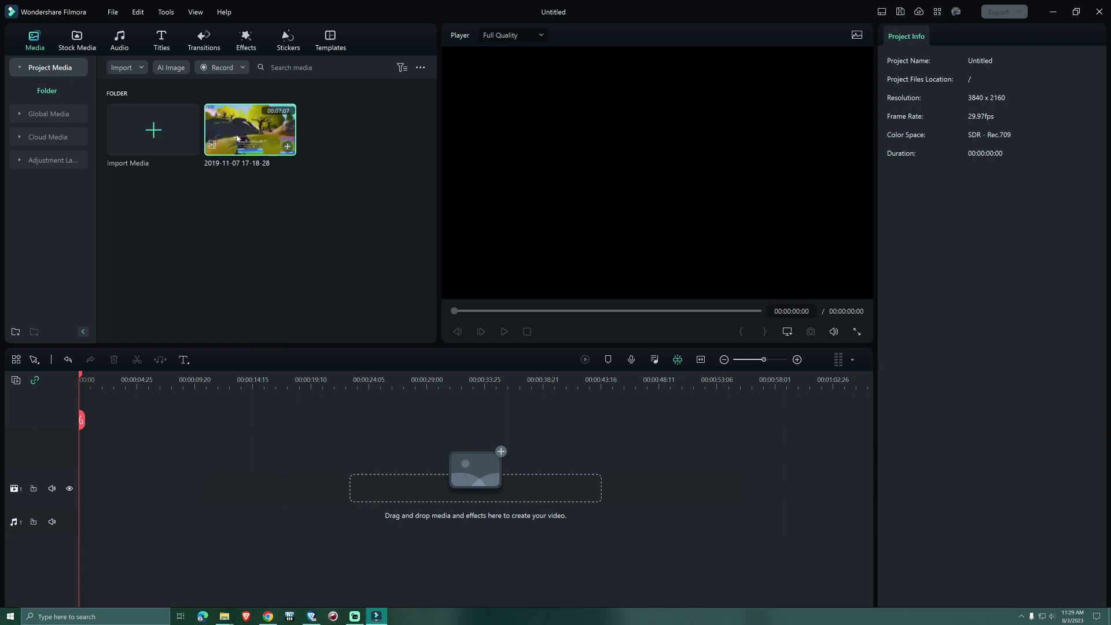
Place the gameplay clip on the main video track and zoom the timeline out to fit it.
{"action": "left_click_drag", "start_coordinate": [237, 138], "coordinate": [92, 491]}
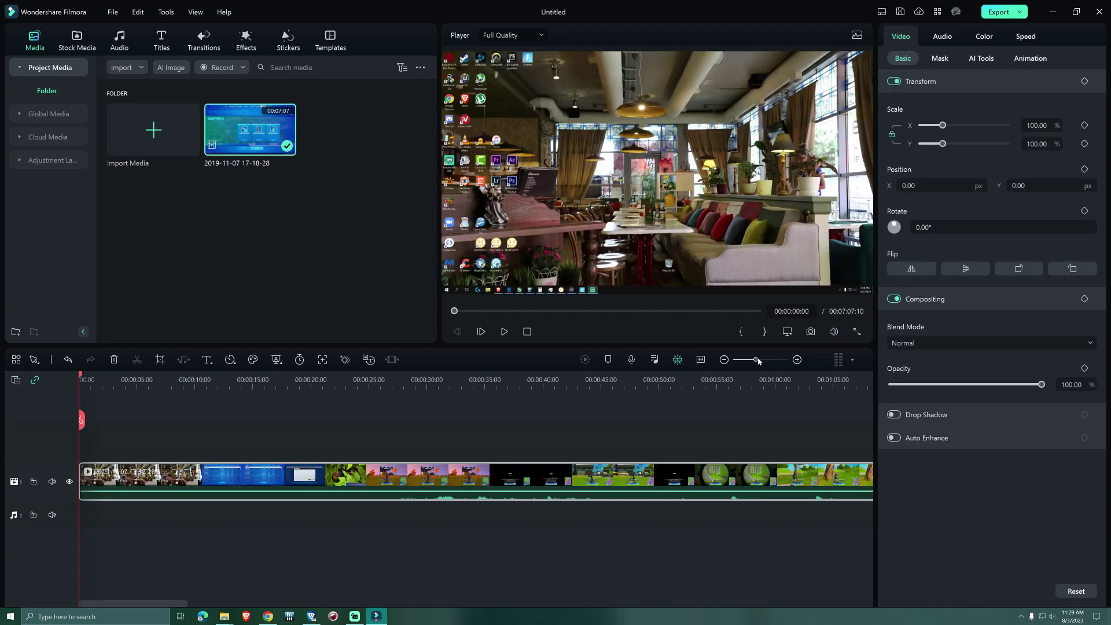
{"action": "left_click_drag", "start_coordinate": [756, 359], "coordinate": [737, 362]}
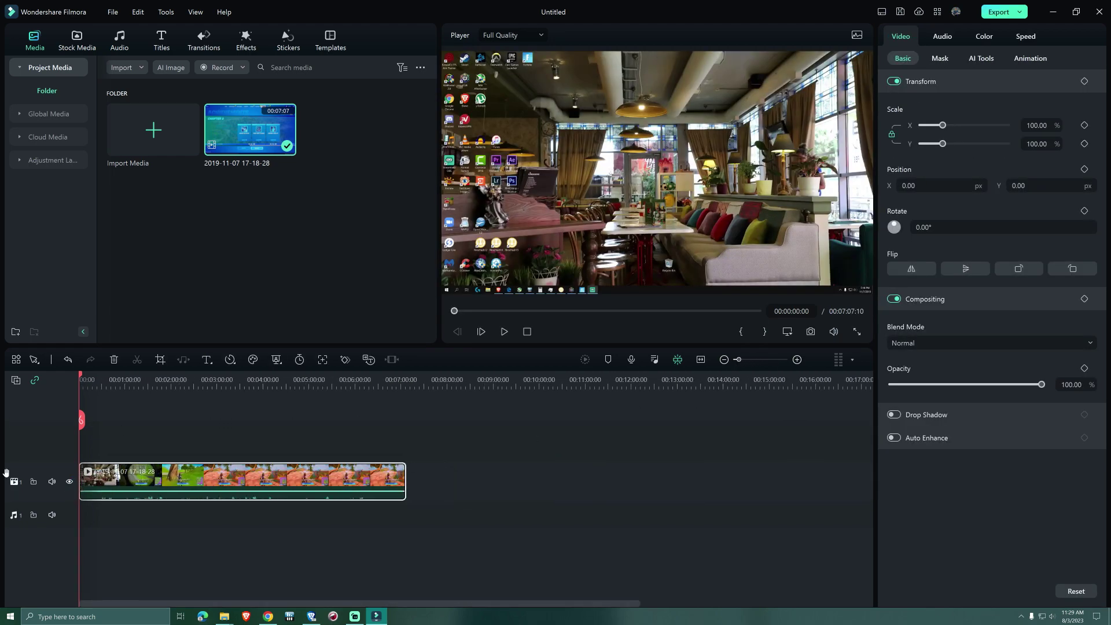
{"action": "left_click", "coordinate": [159, 387]}
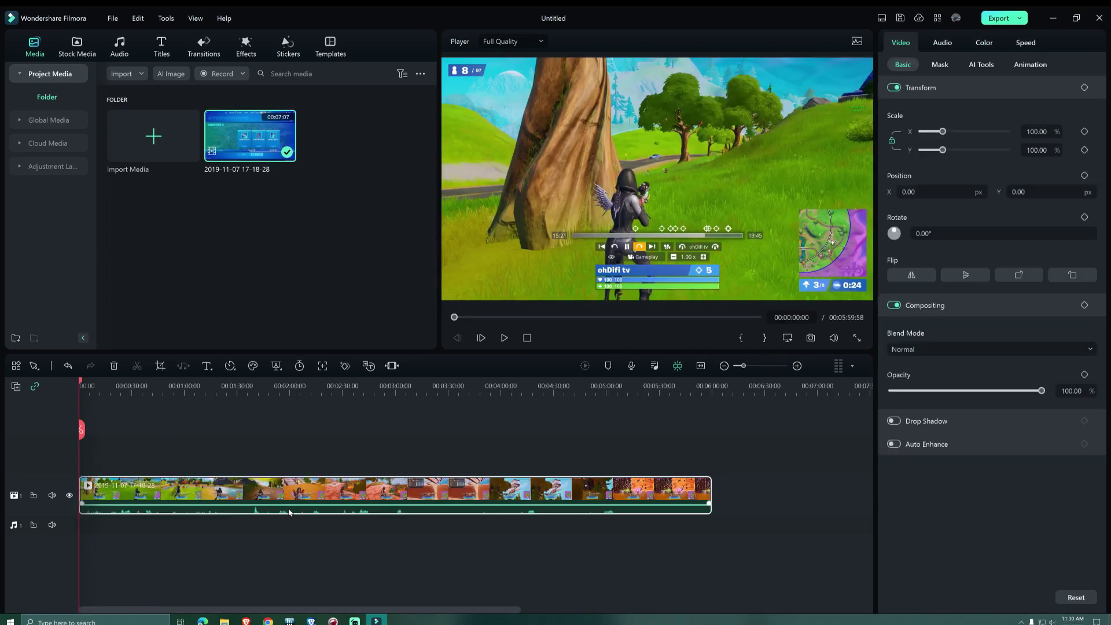
{"action": "right_click", "coordinate": [289, 506]}
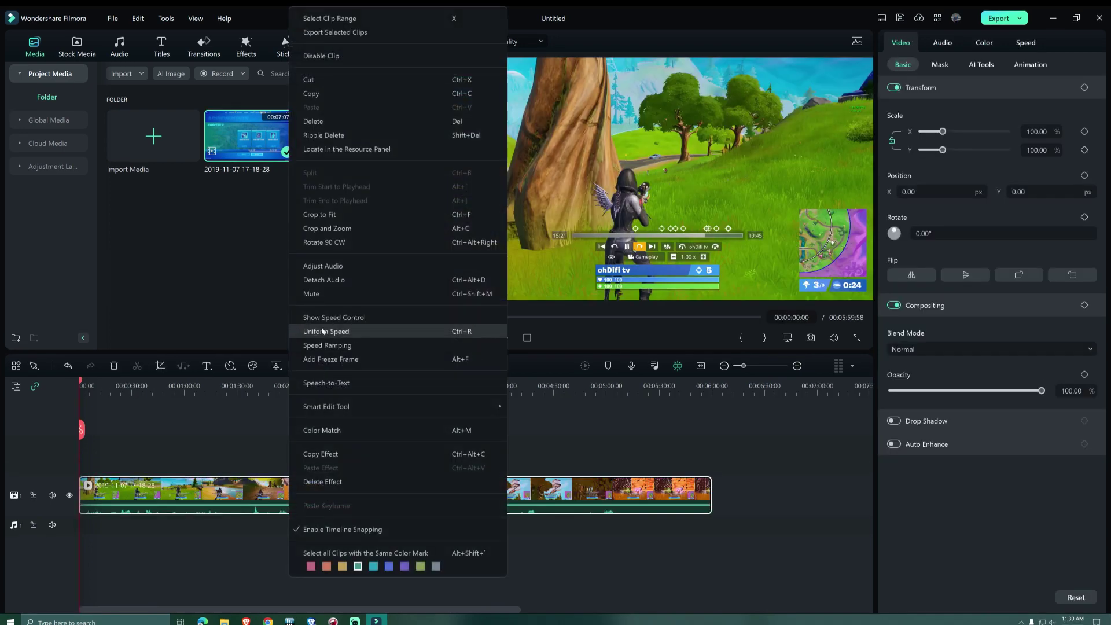
Detach the gameplay clip's audio, enlarge its track, and drop its volume to -7.46 dB.
{"action": "left_click", "coordinate": [328, 279]}
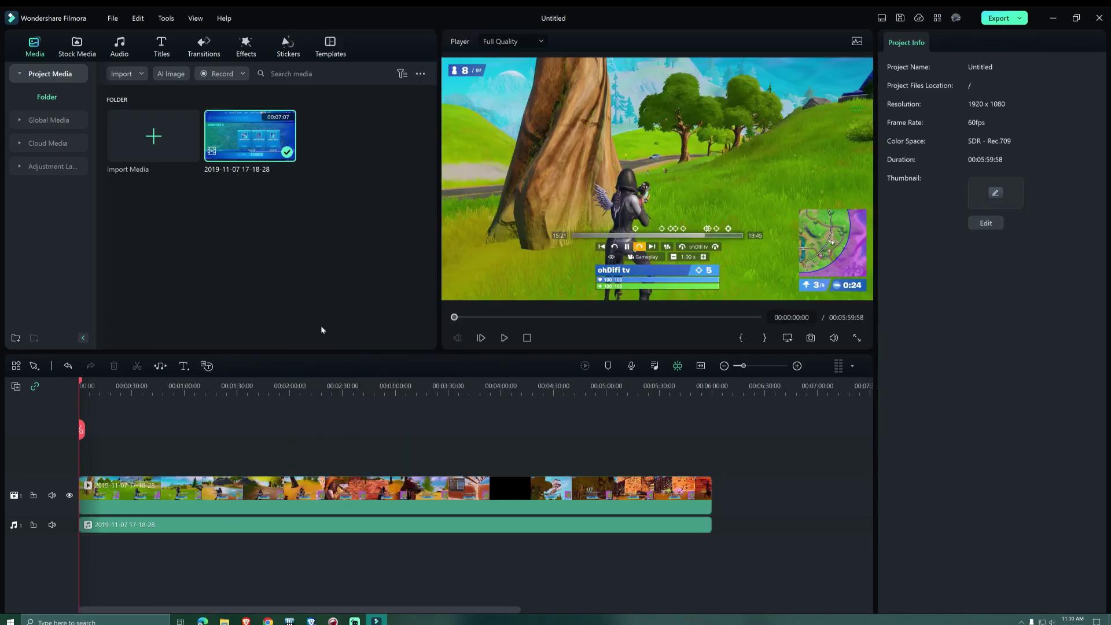
{"action": "left_click", "coordinate": [291, 526]}
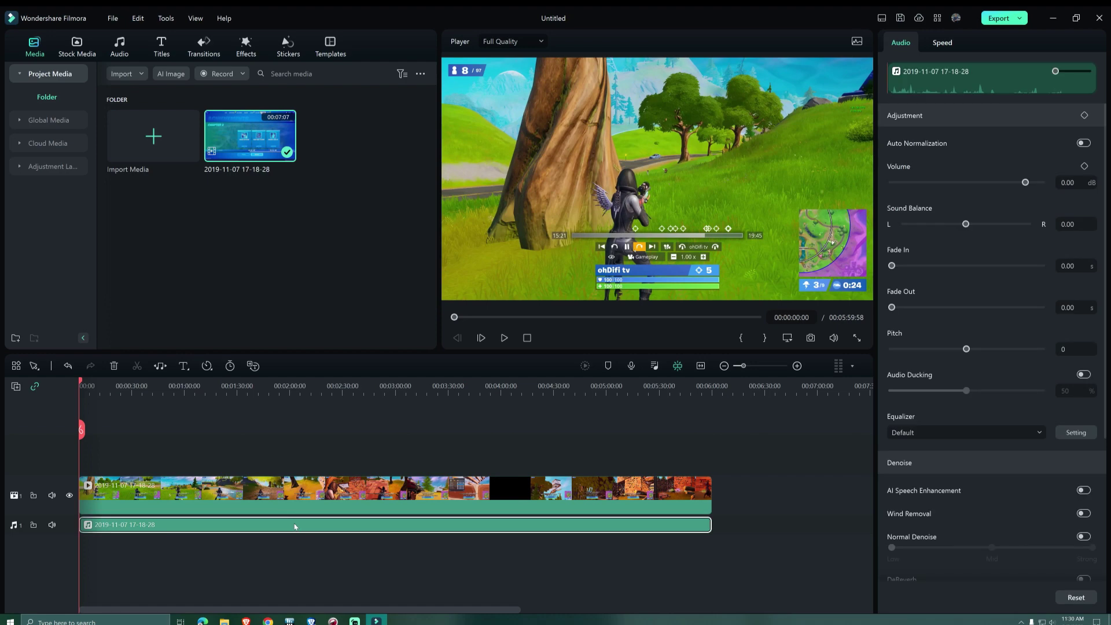
{"action": "left_click_drag", "start_coordinate": [73, 516], "coordinate": [74, 498]}
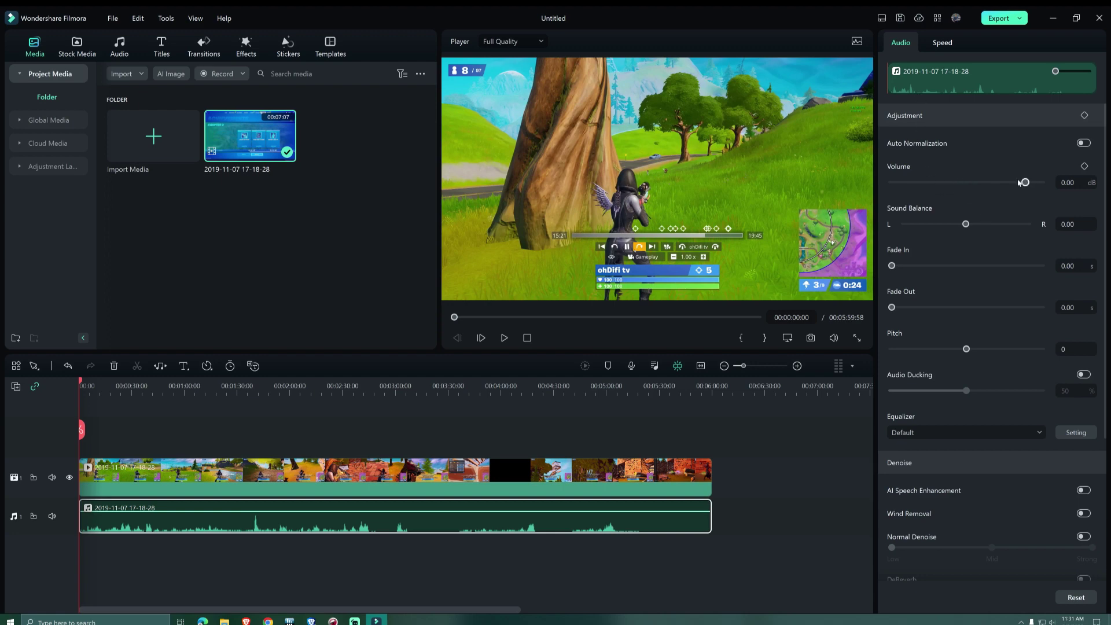
{"action": "left_click_drag", "start_coordinate": [1025, 183], "coordinate": [1016, 184]}
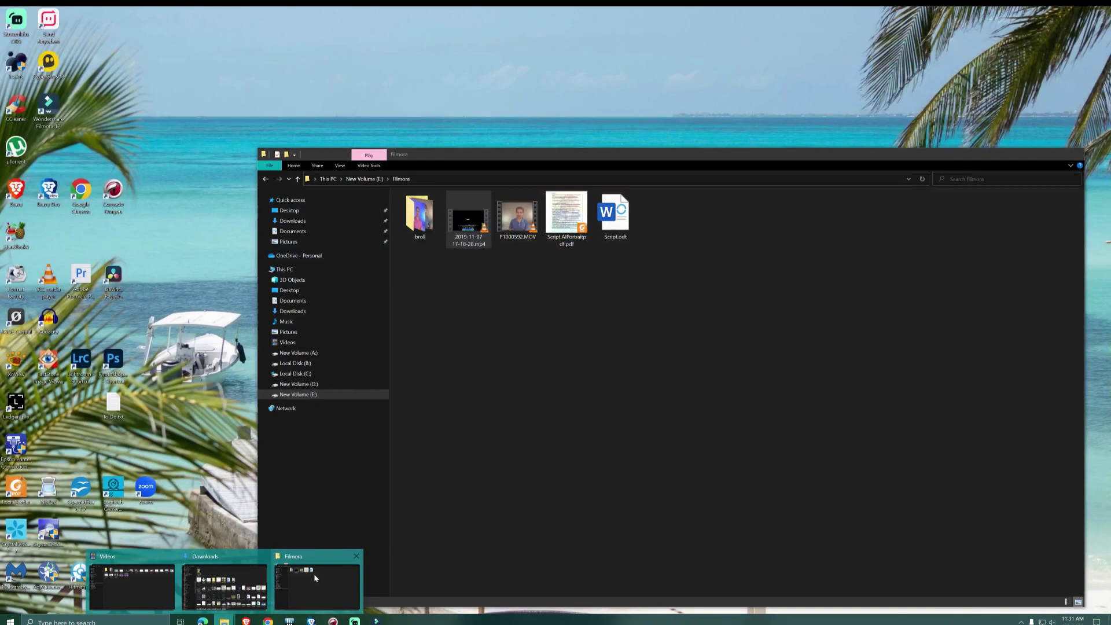
Import P1000592.MOV with a proxy file and place it on track 2 above the gameplay.
{"action": "left_click", "coordinate": [313, 574]}
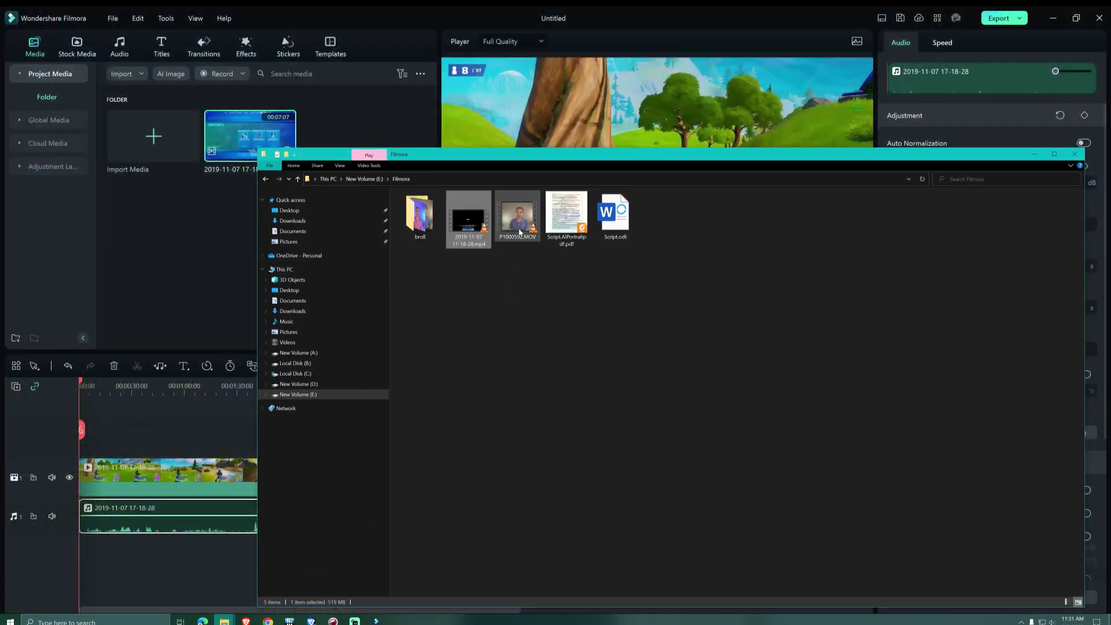
{"action": "left_click_drag", "start_coordinate": [519, 232], "coordinate": [210, 225]}
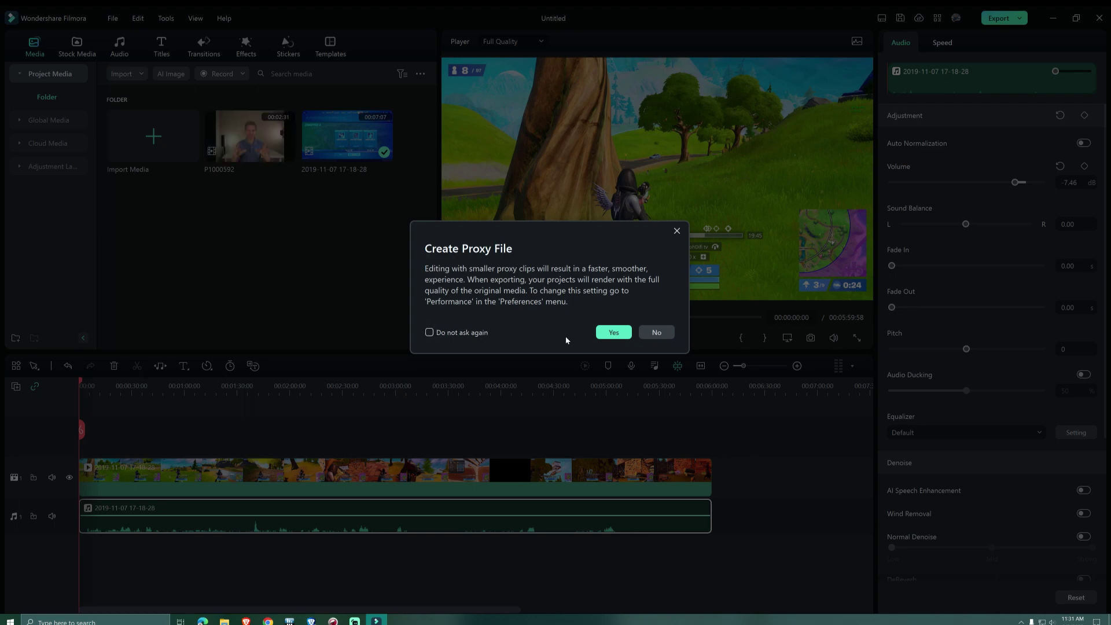
{"action": "left_click", "coordinate": [614, 334]}
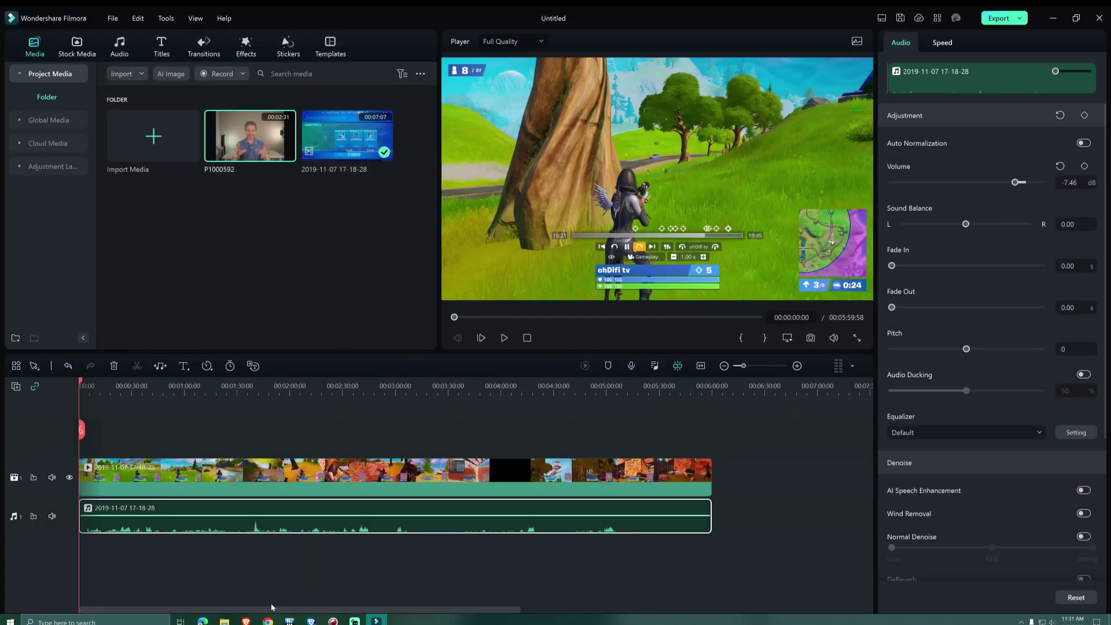
{"action": "left_click_drag", "start_coordinate": [257, 139], "coordinate": [208, 436]}
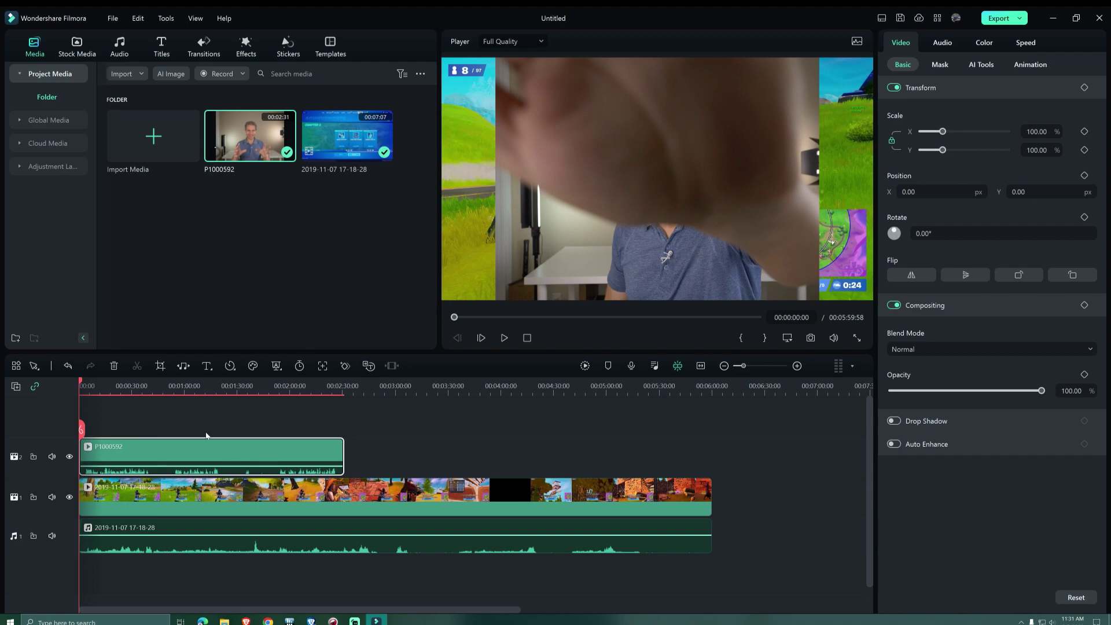
Trim the narrator clip's start to the playhead at about 01:54.
{"action": "left_click", "coordinate": [280, 430]}
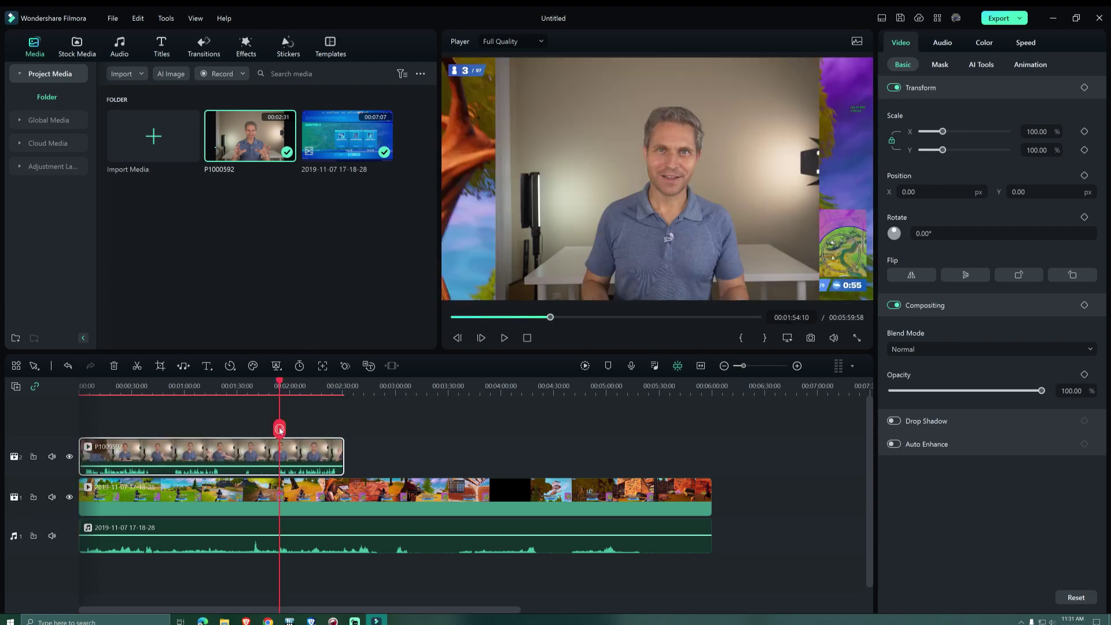
{"action": "left_click_drag", "start_coordinate": [280, 430], "coordinate": [280, 429]}
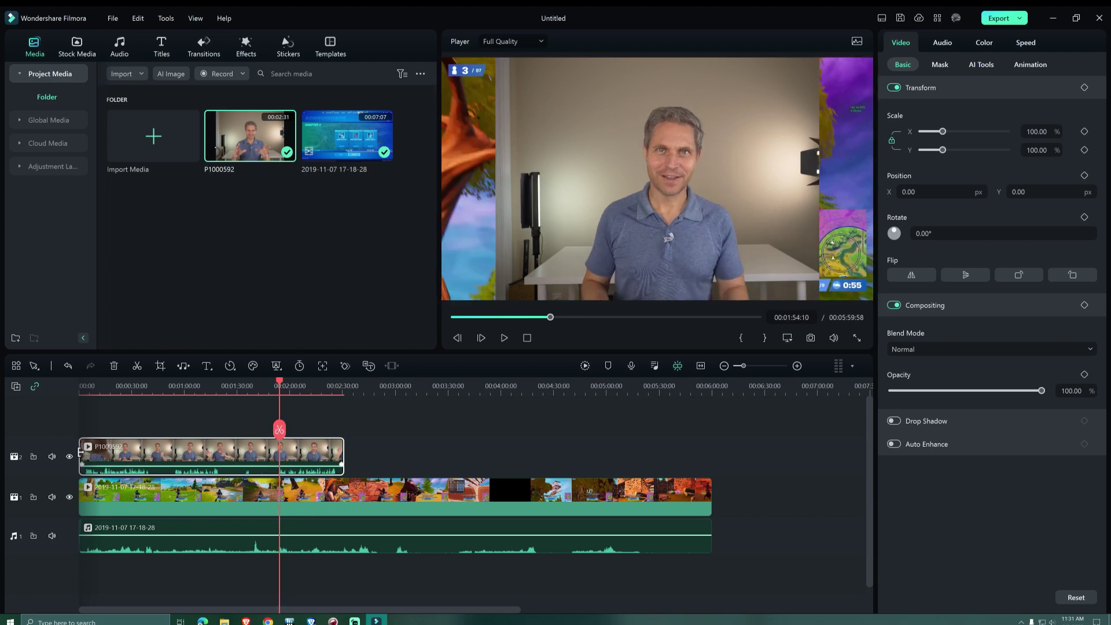
{"action": "left_click_drag", "start_coordinate": [81, 452], "coordinate": [281, 452]}
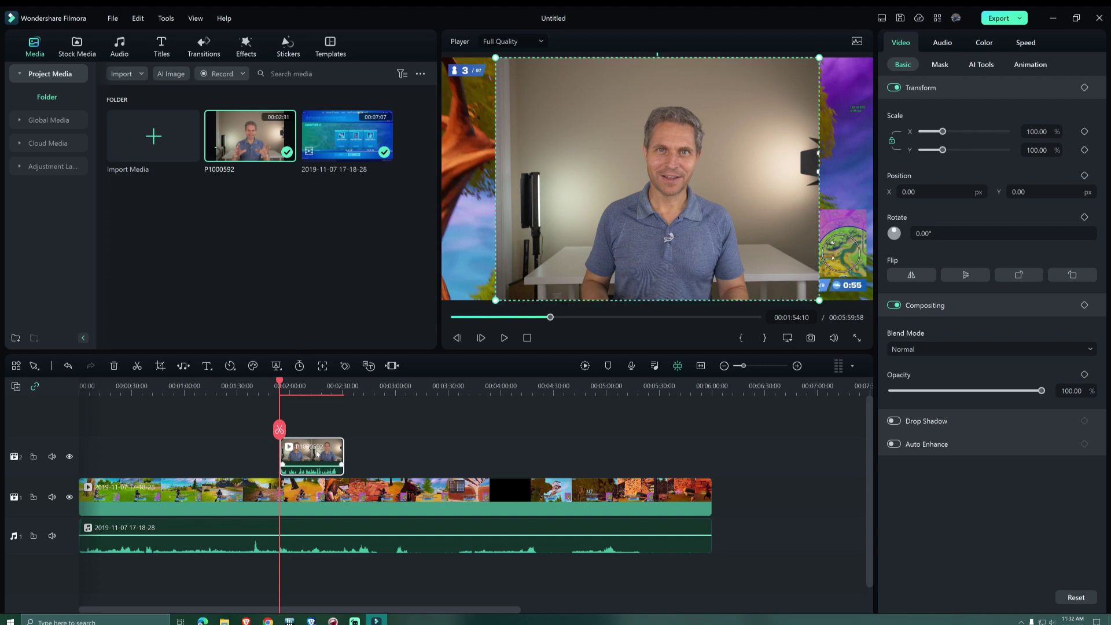
Apply AI Portrait Human Segmentation to the narrator and shrink him to 52.44% toward lower-left.
{"action": "left_click", "coordinate": [246, 46]}
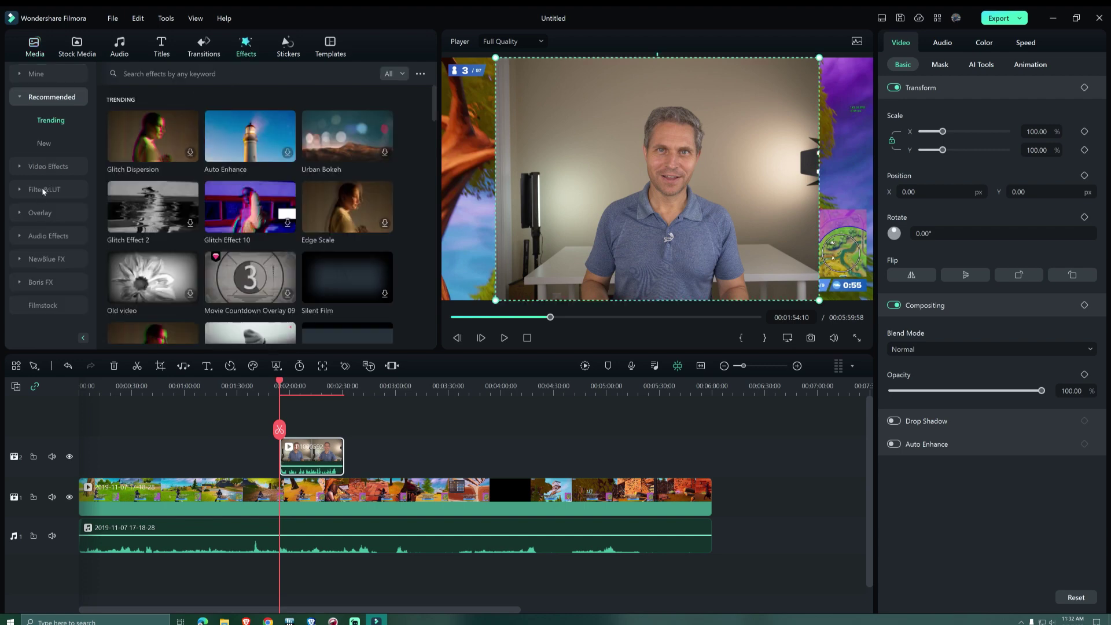
{"action": "left_click", "coordinate": [48, 166]}
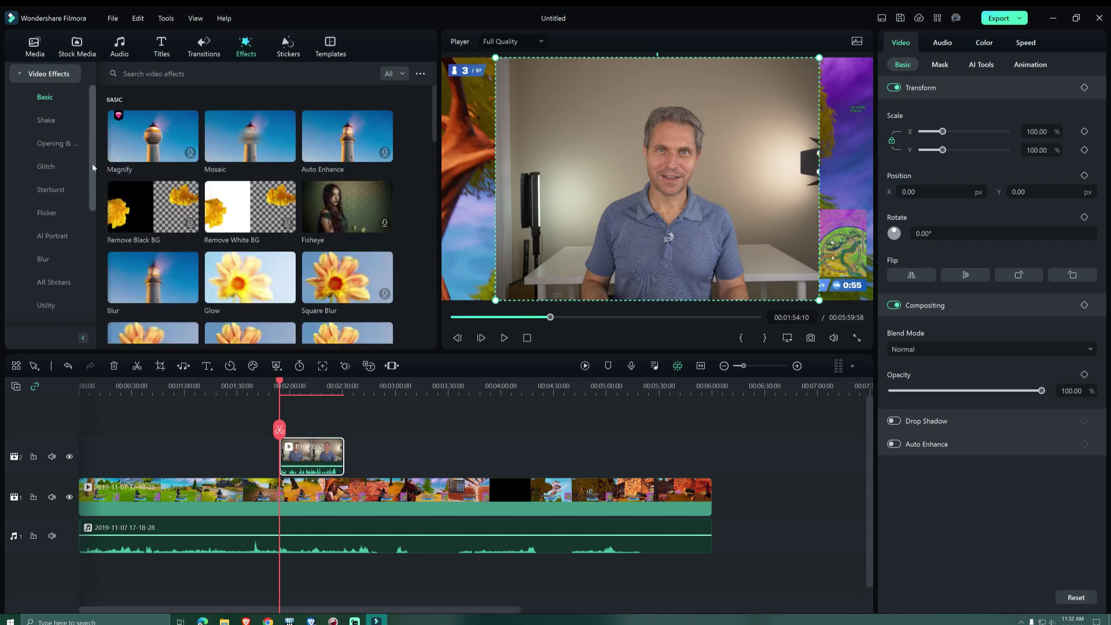
{"action": "scroll", "coordinate": [92, 167], "scroll_direction": "down", "scroll_amount": 1}
{"action": "left_click", "coordinate": [50, 213]}
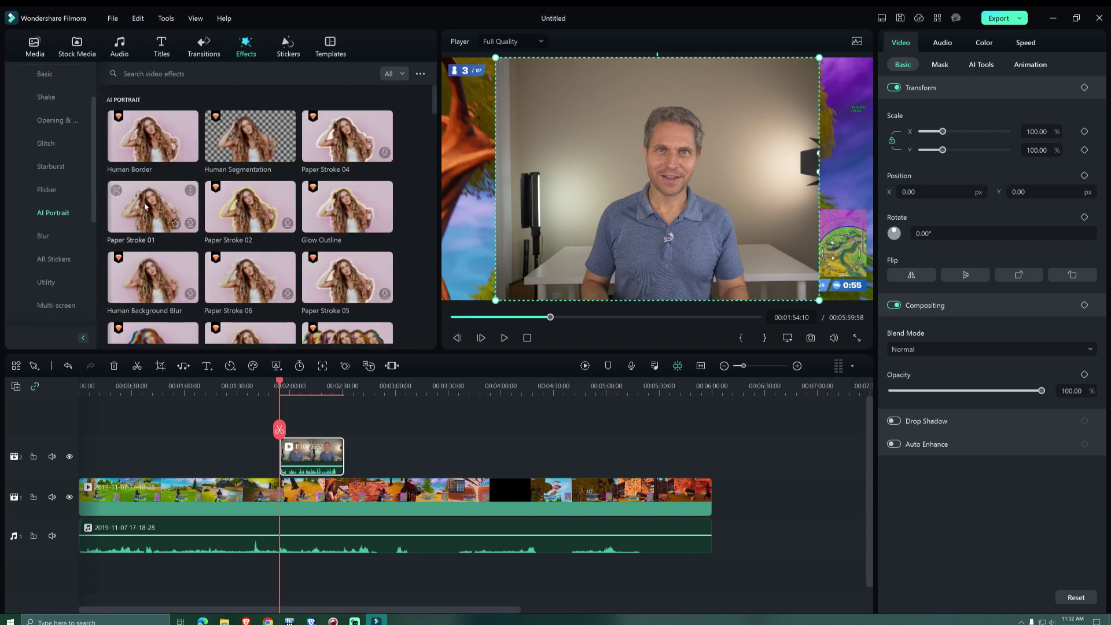
{"action": "left_click_drag", "start_coordinate": [254, 162], "coordinate": [310, 456]}
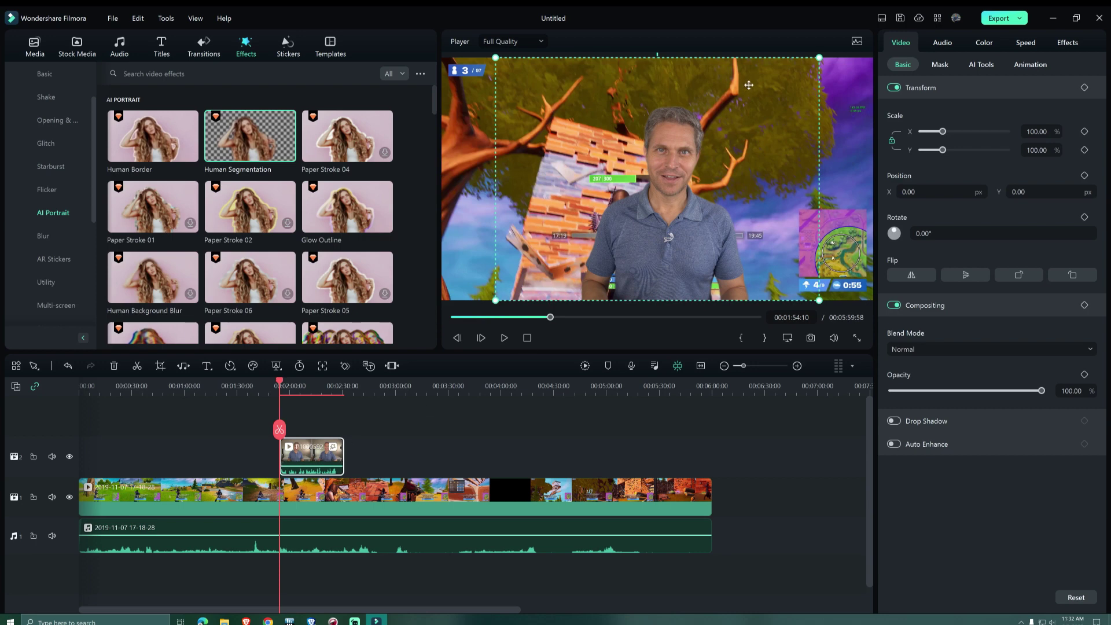
{"action": "left_click_drag", "start_coordinate": [818, 57], "coordinate": [666, 173]}
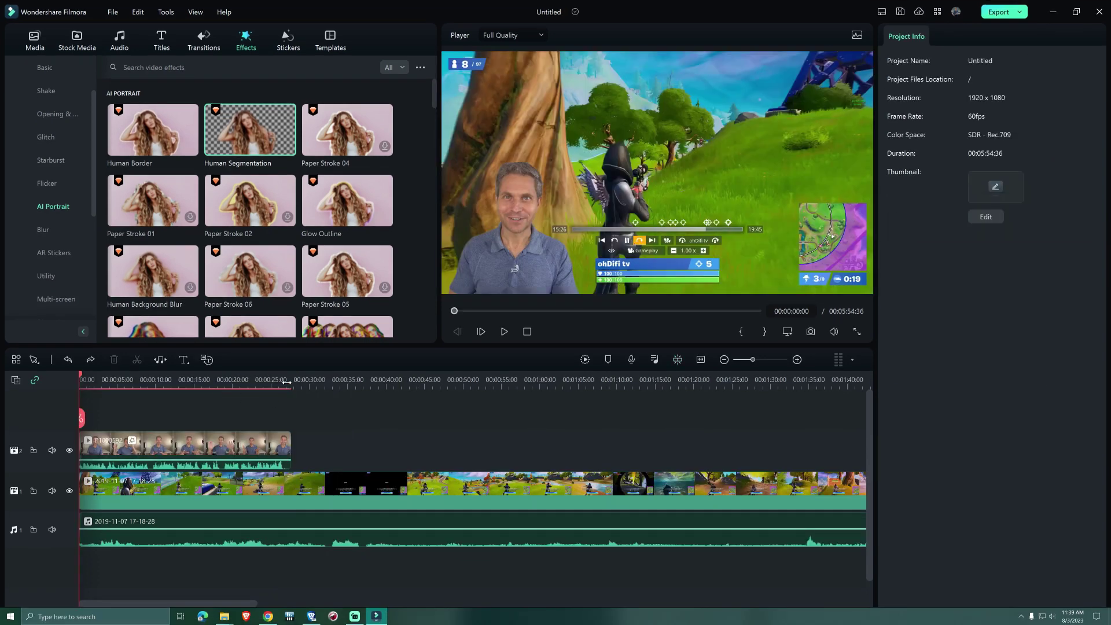
Cut the gameplay and its audio where the narrator clip ends.
{"action": "left_click_drag", "start_coordinate": [286, 383], "coordinate": [292, 421]}
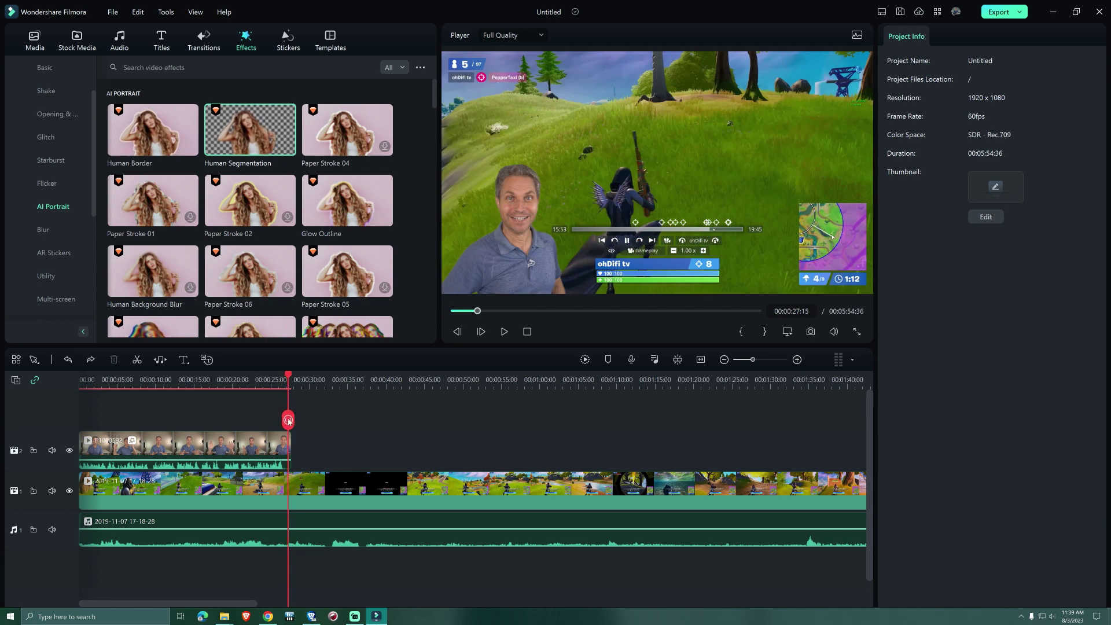
{"action": "left_click", "coordinate": [310, 493]}
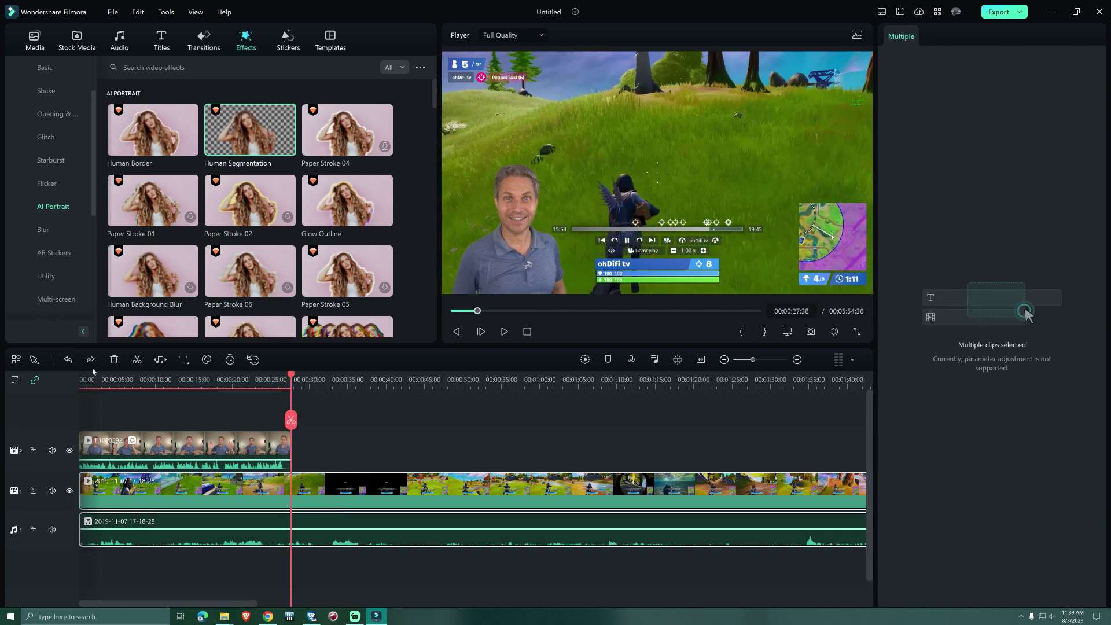
{"action": "left_click", "coordinate": [138, 360]}
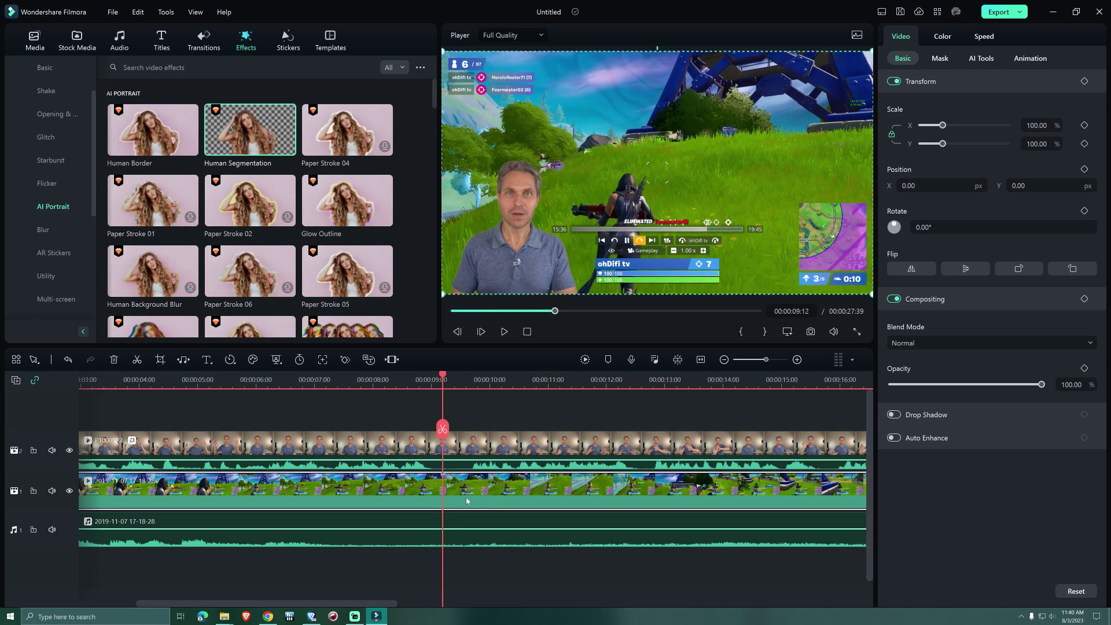
Split the gameplay at 00:00:09:12 and 00:00:15:36, then select the middle piece.
{"action": "left_click", "coordinate": [137, 361]}
{"action": "scroll", "coordinate": [405, 485], "scroll_direction": "down", "scroll_amount": 2}
{"action": "left_click", "coordinate": [411, 437]}
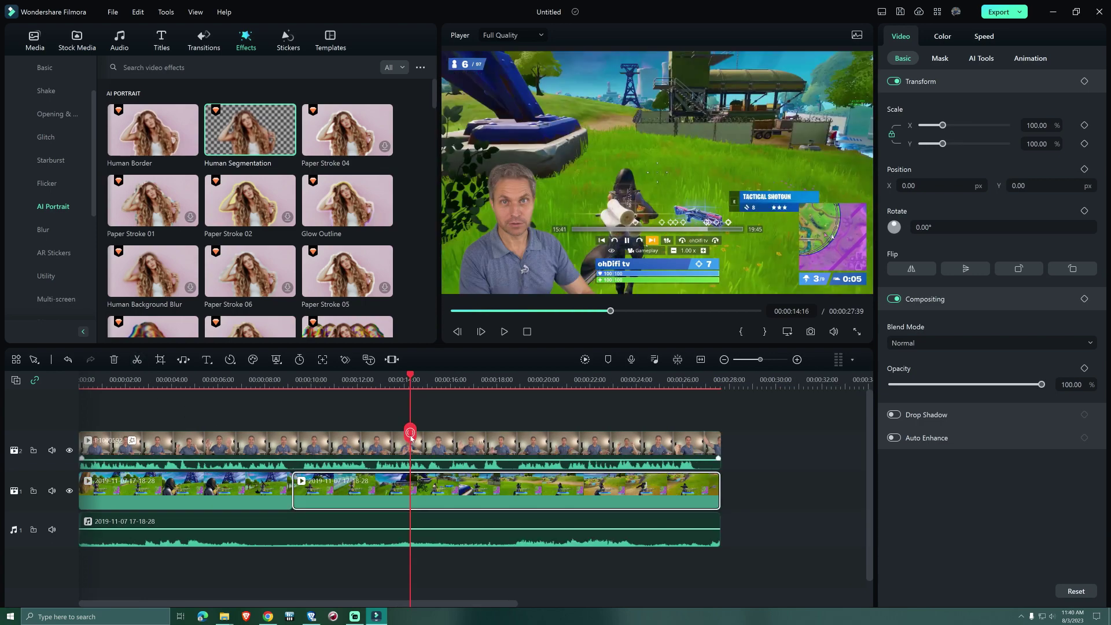
{"action": "left_click_drag", "start_coordinate": [411, 437], "coordinate": [441, 437]}
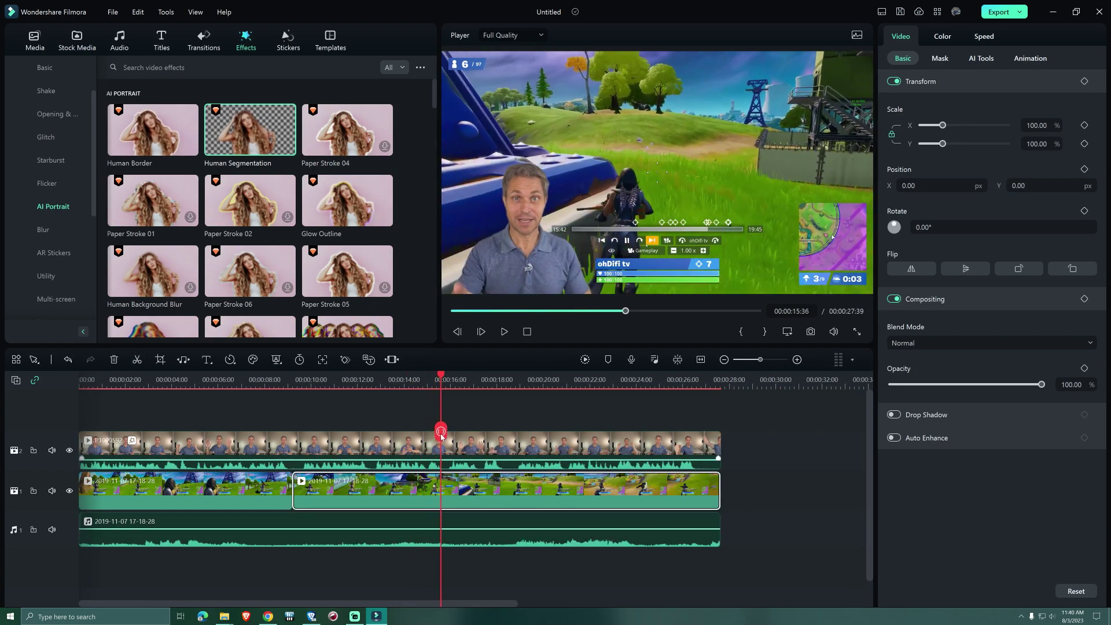
{"action": "left_click", "coordinate": [137, 359]}
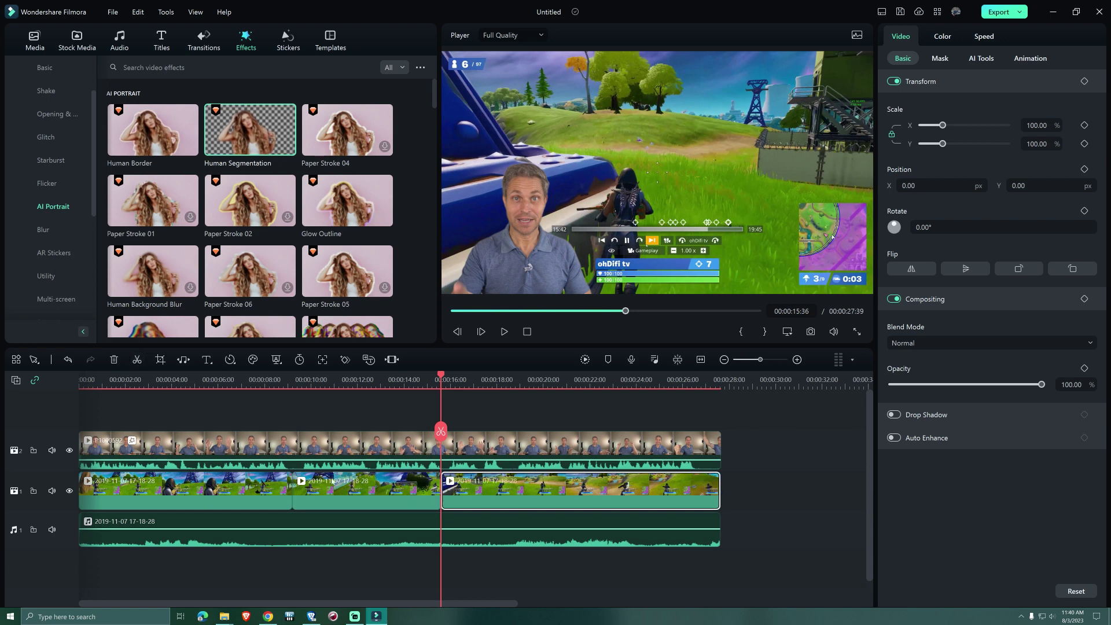
{"action": "left_click", "coordinate": [357, 491]}
Give the middle gameplay piece the B&W Film LUT at 71% strength.
{"action": "key", "text": "Up"}
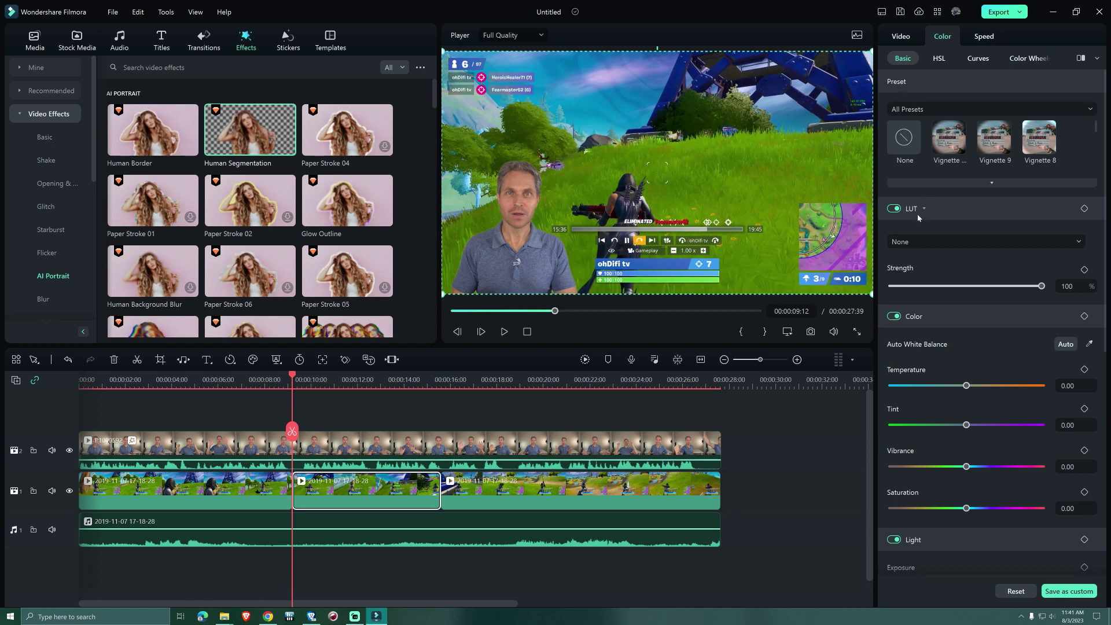
{"action": "left_click", "coordinate": [926, 241]}
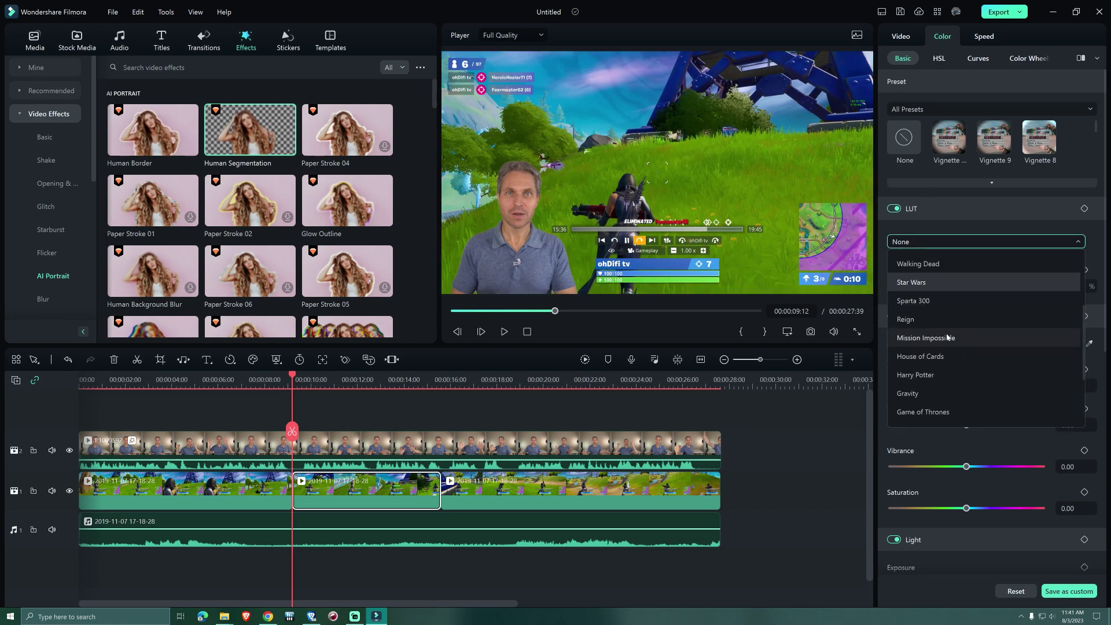
{"action": "scroll", "coordinate": [947, 337], "scroll_direction": "down", "scroll_amount": 3}
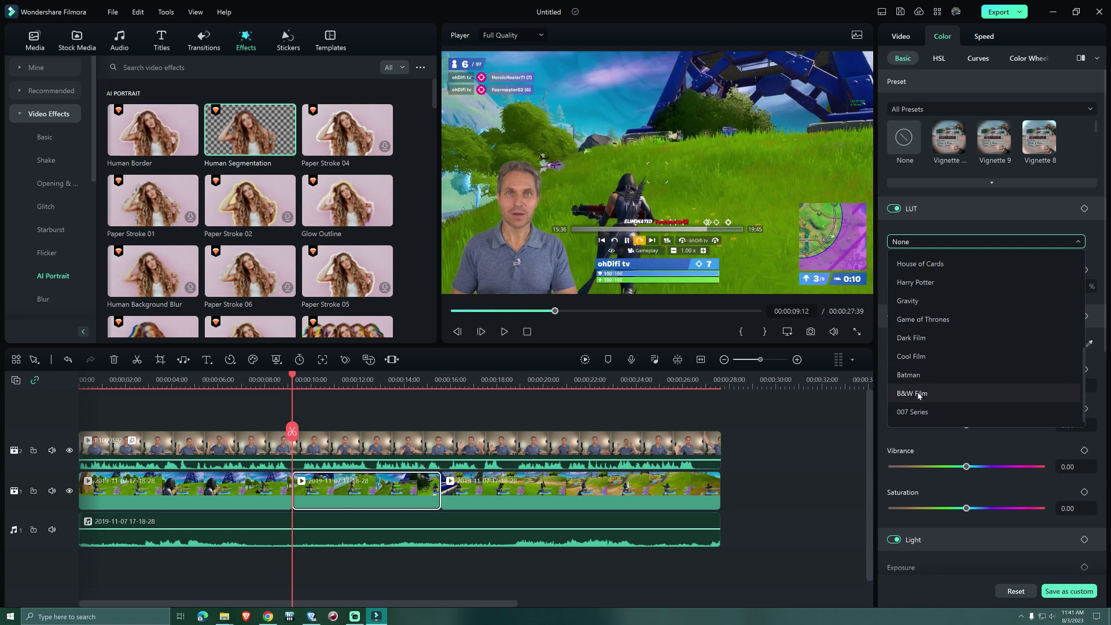
{"action": "left_click", "coordinate": [913, 393]}
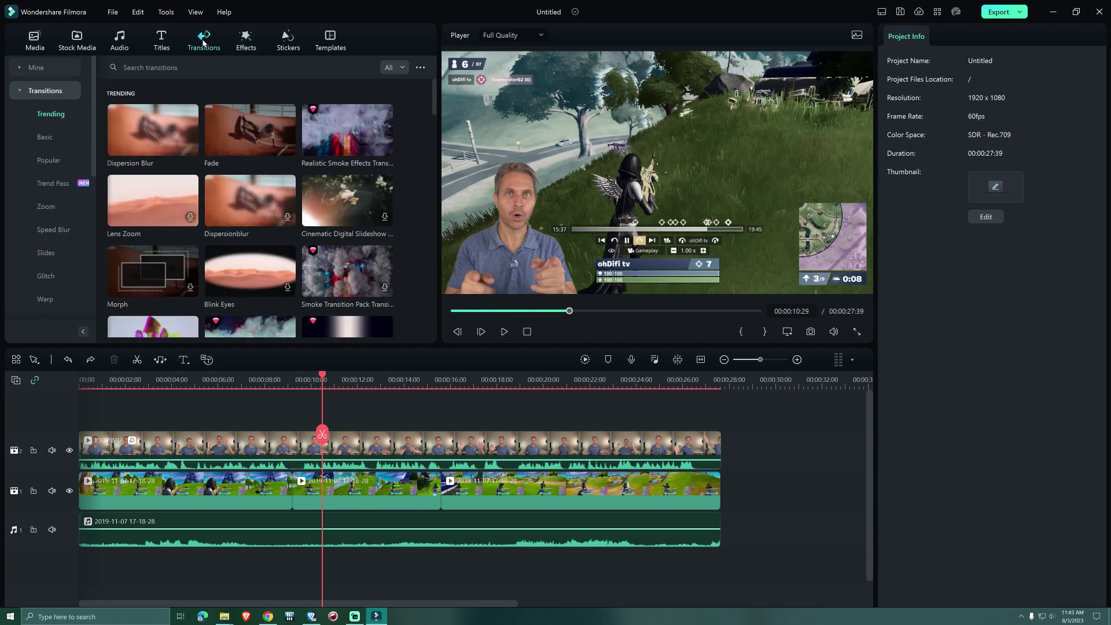
Drop Basic Dissolve transitions on both gameplay cuts, previewing the first one in playback.
{"action": "left_click", "coordinate": [45, 137]}
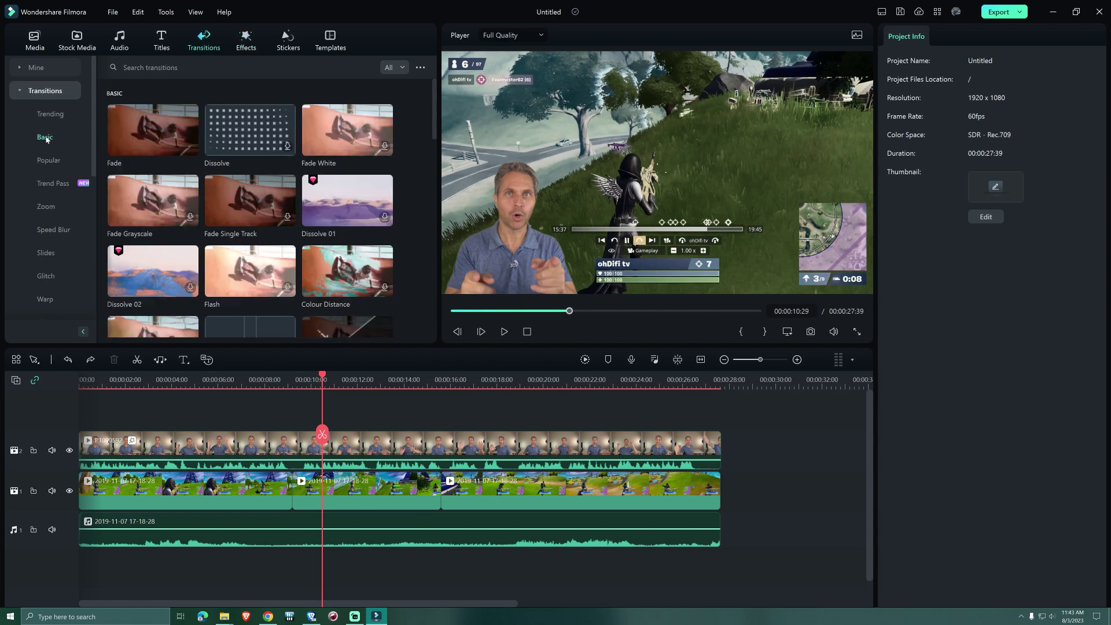
{"action": "left_click_drag", "start_coordinate": [270, 136], "coordinate": [278, 489]}
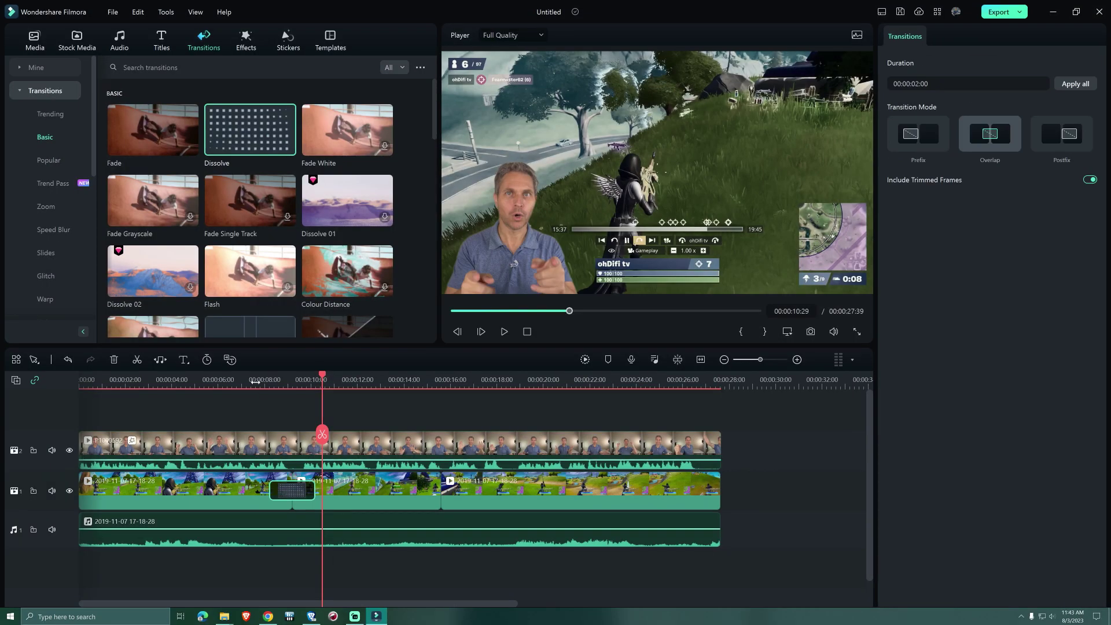
{"action": "left_click", "coordinate": [255, 382]}
{"action": "key", "text": "space"}
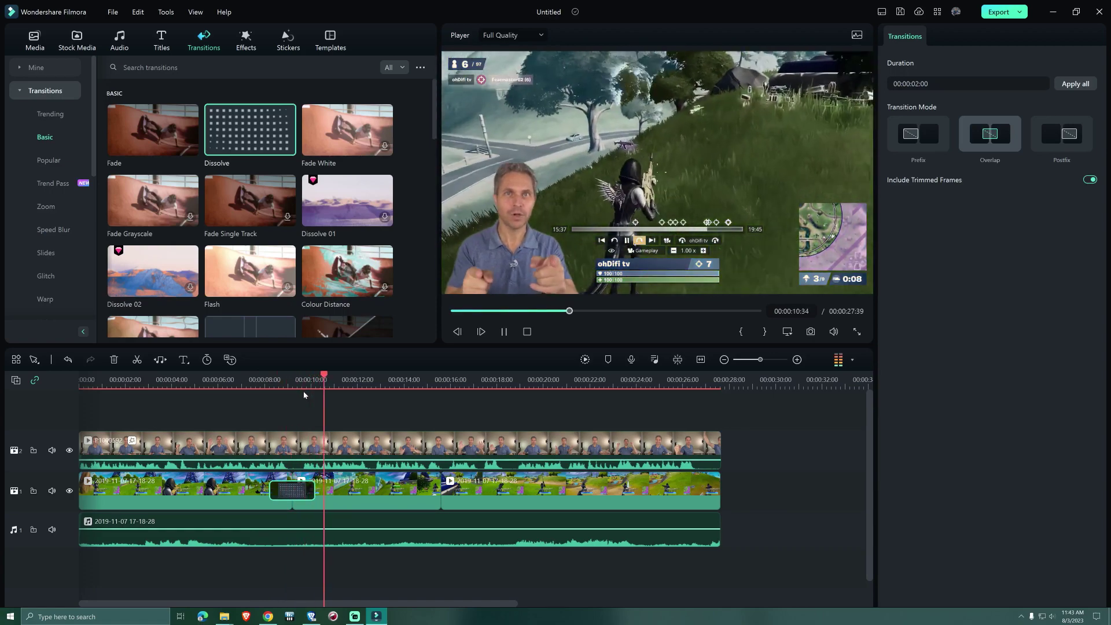
{"action": "key", "text": "space"}
{"action": "left_click_drag", "start_coordinate": [271, 146], "coordinate": [422, 488]}
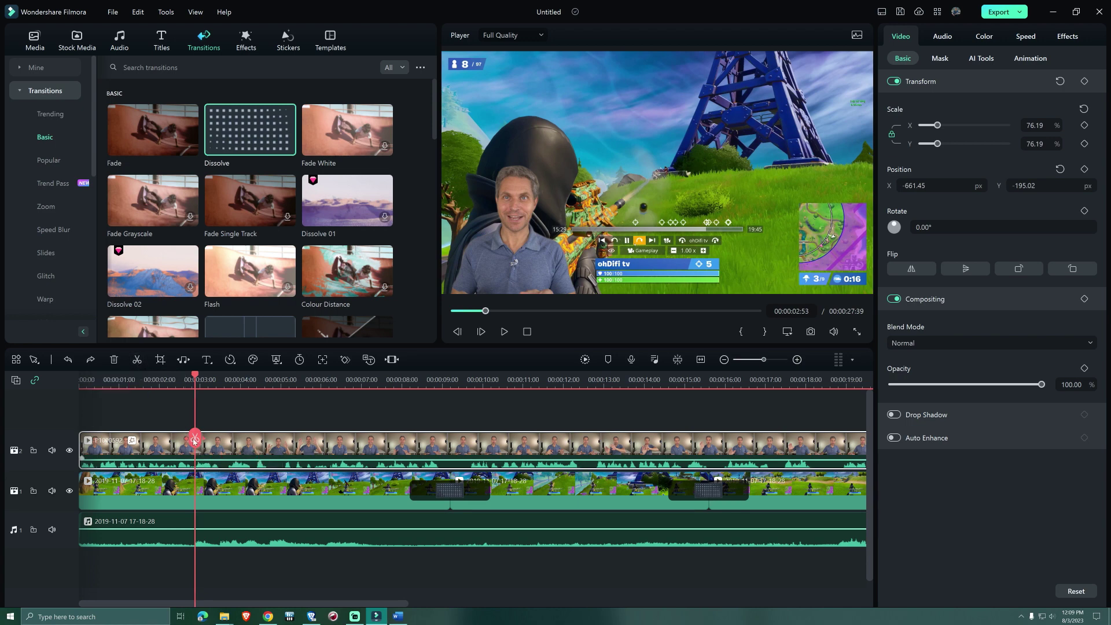
Split the narrator clip at 00:00:02:53 and apply Neon Ring 2 to the first piece.
{"action": "left_click", "coordinate": [195, 437]}
{"action": "left_click", "coordinate": [127, 446]}
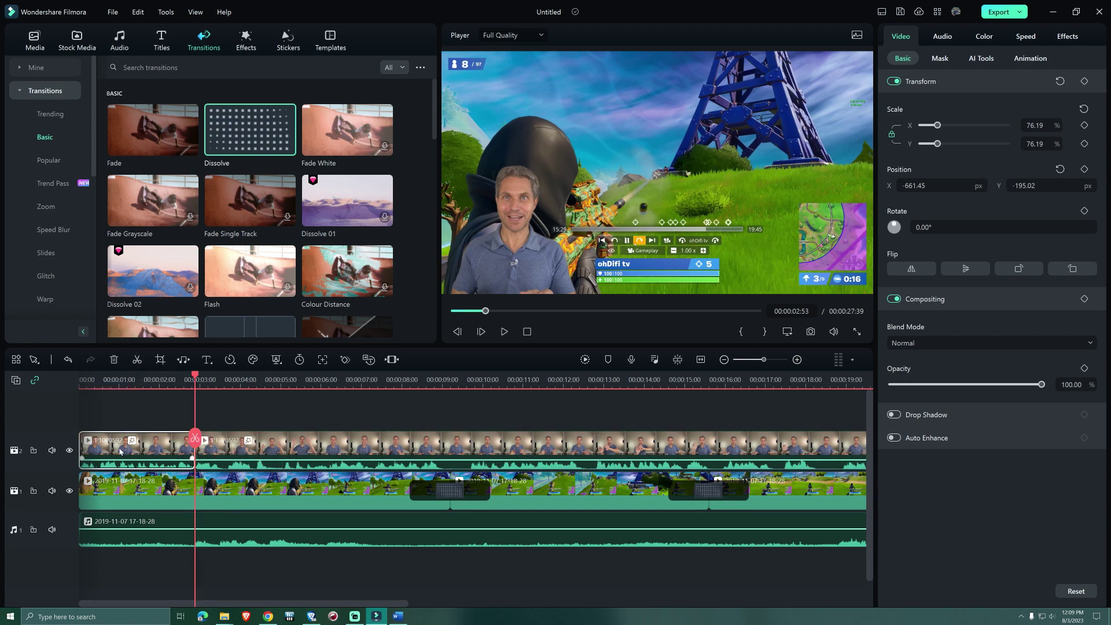
{"action": "left_click", "coordinate": [110, 381]}
{"action": "left_click", "coordinate": [246, 40]}
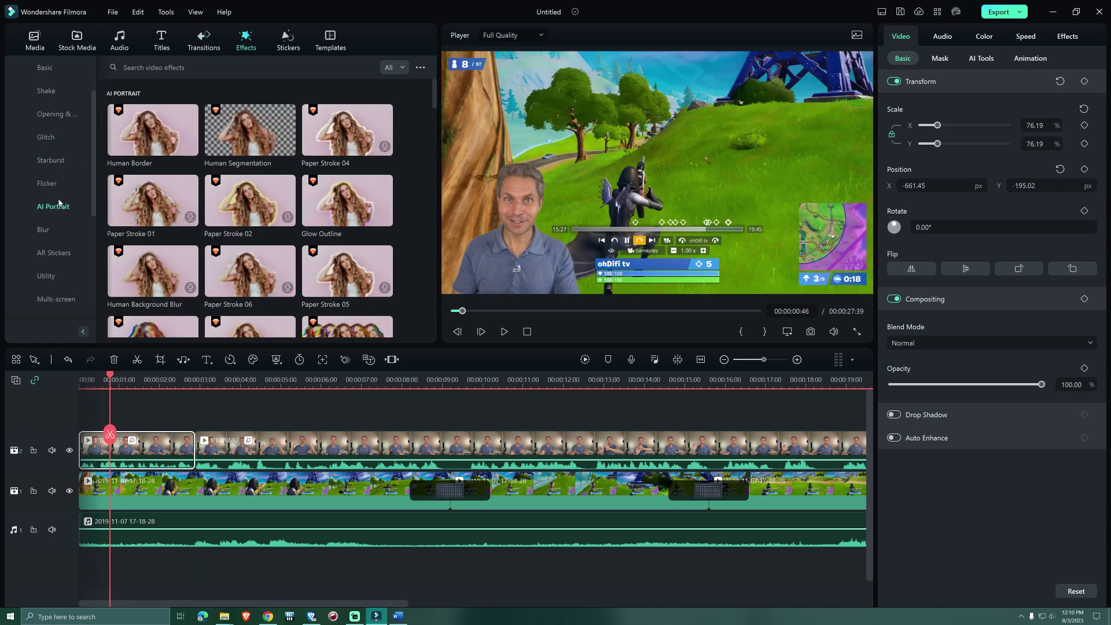
{"action": "scroll", "coordinate": [251, 162], "scroll_direction": "down", "scroll_amount": 5}
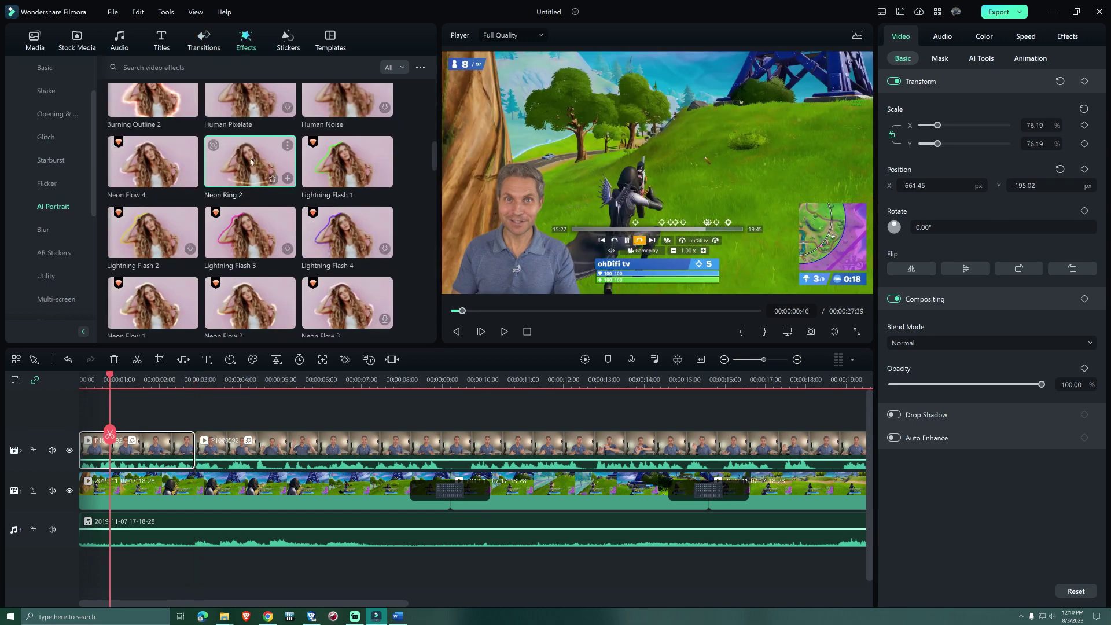
{"action": "left_click_drag", "start_coordinate": [251, 161], "coordinate": [109, 450]}
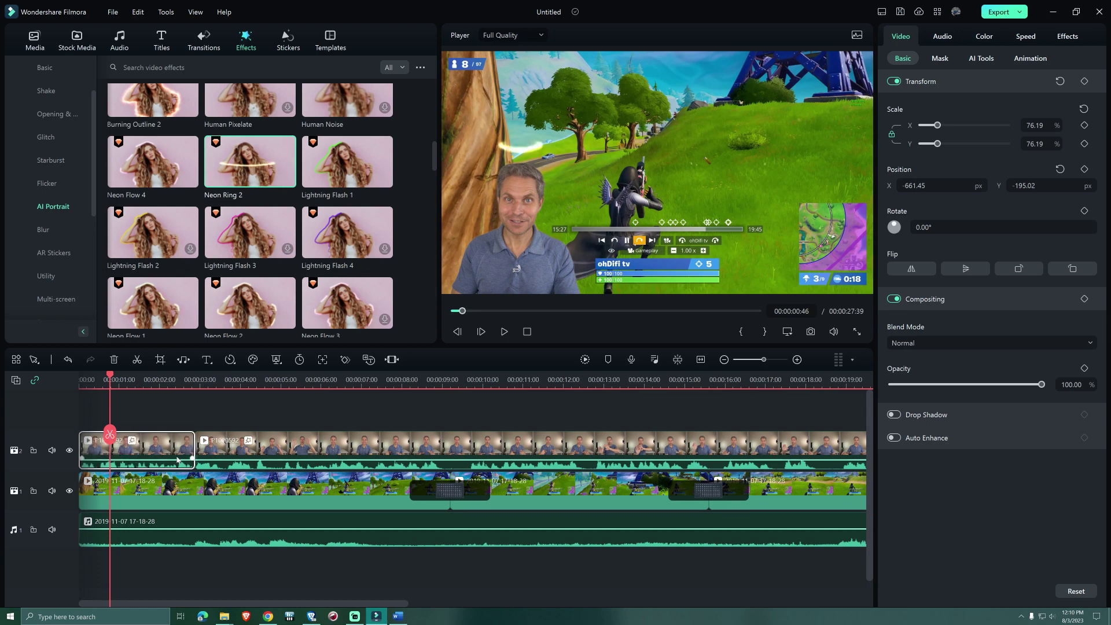
Preview the Neon Ring 2 effect from the start and select the second narrator piece.
{"action": "key", "text": "Home"}
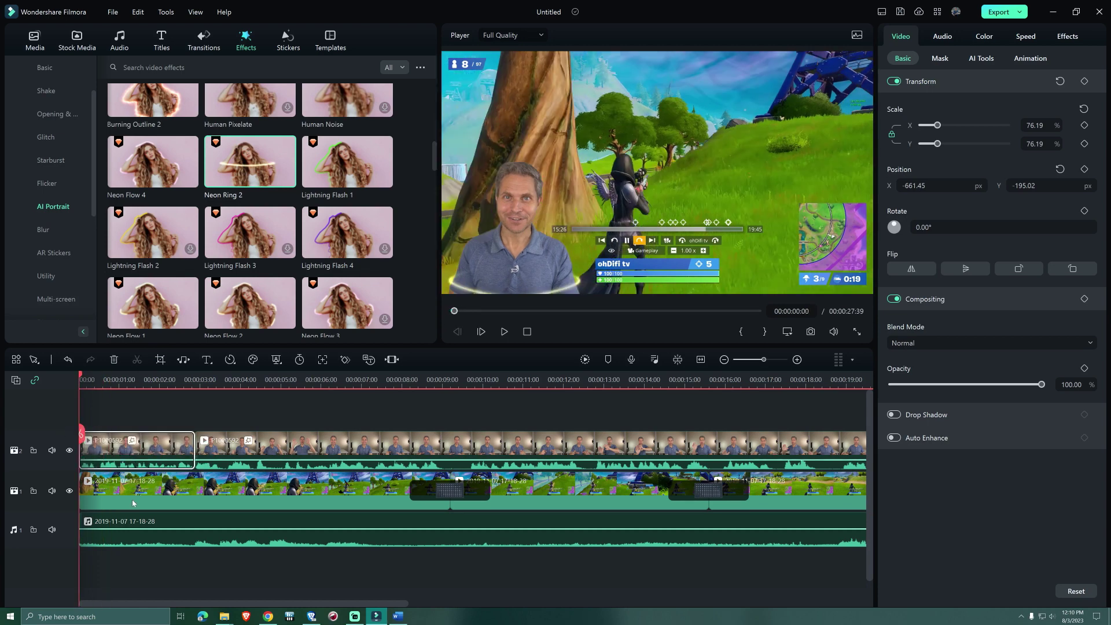
{"action": "key", "text": "space"}
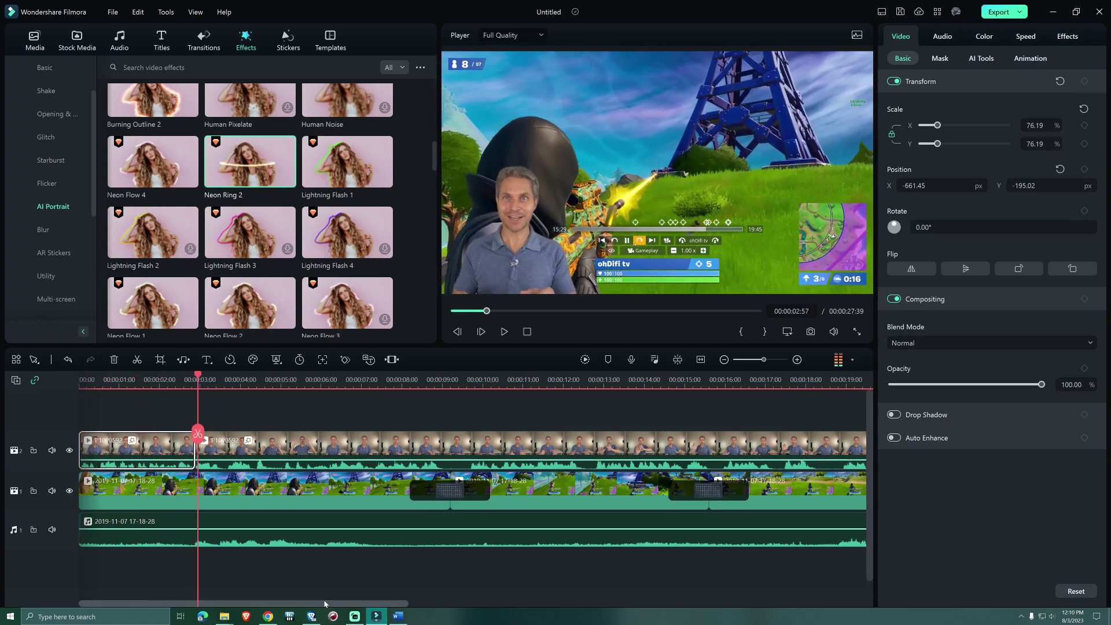
{"action": "left_click", "coordinate": [252, 453]}
Split the narrator at 00:00:05:48 and drag Clone 1 onto the short piece before it.
{"action": "left_click", "coordinate": [227, 434]}
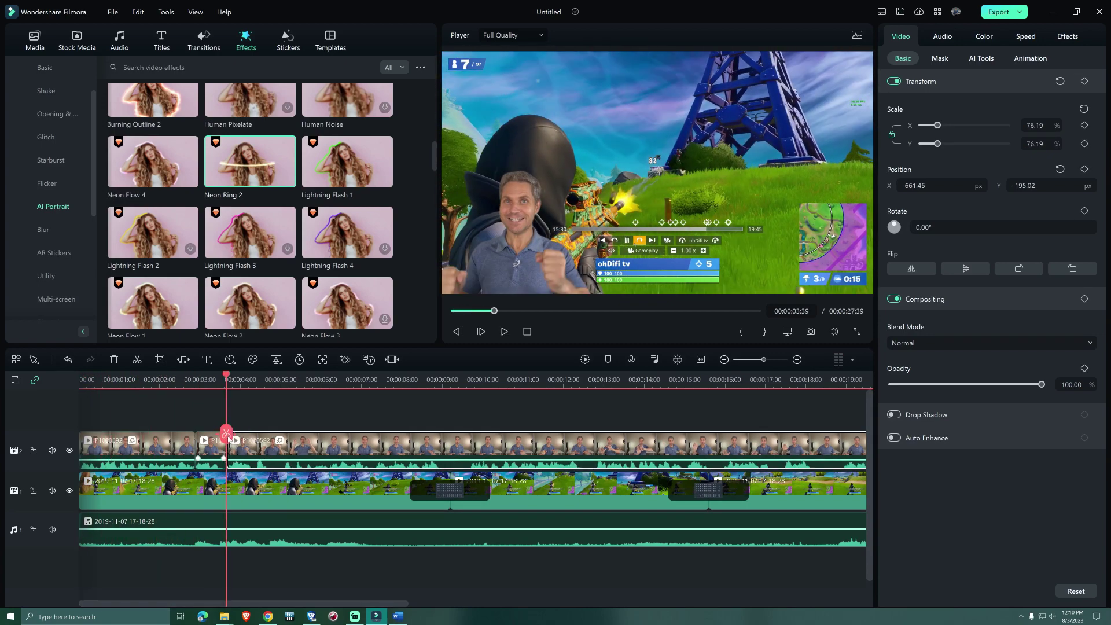
{"action": "left_click", "coordinate": [313, 453]}
{"action": "left_click", "coordinate": [313, 448]}
{"action": "left_click", "coordinate": [228, 448]}
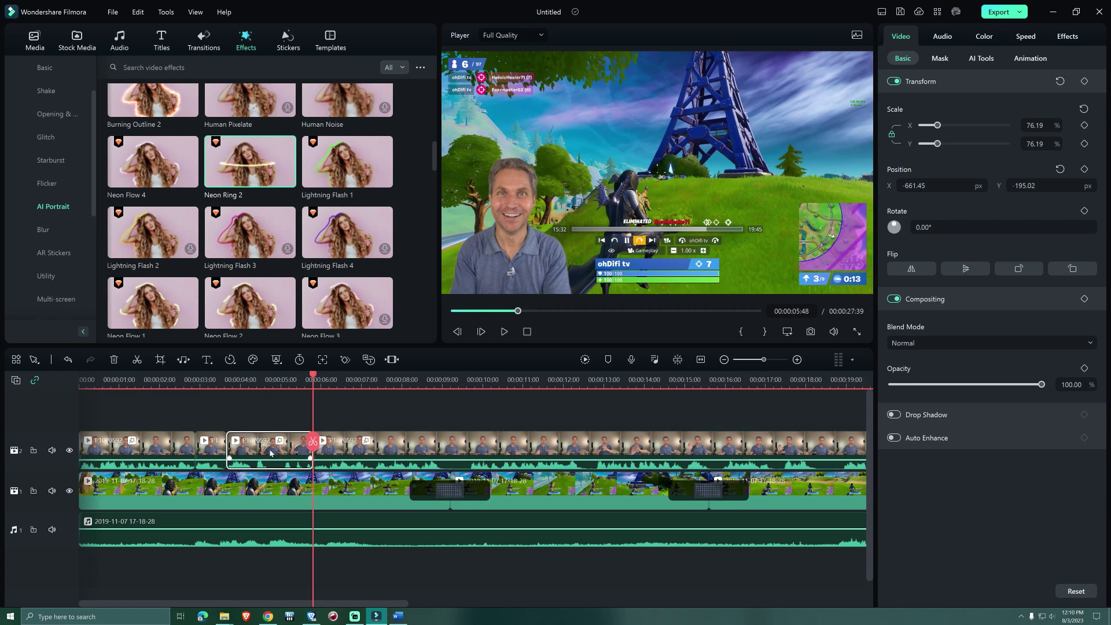
{"action": "scroll", "coordinate": [328, 208], "scroll_direction": "up", "scroll_amount": 5}
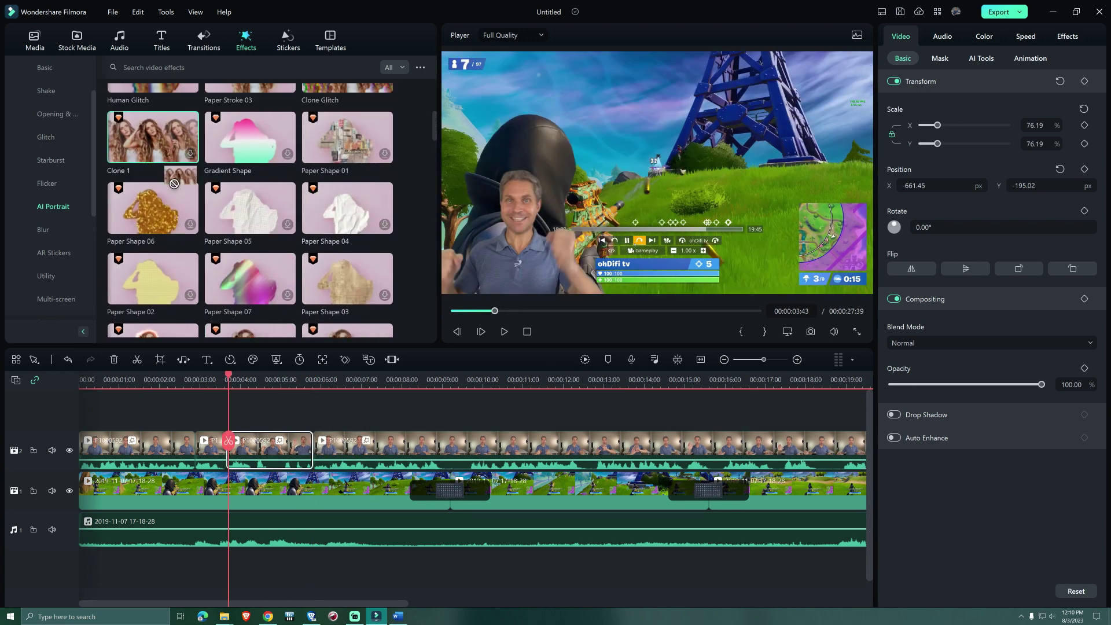
{"action": "mouse_move", "coordinate": [173, 153]}
{"action": "left_mouse_down"}
{"action": "mouse_move", "coordinate": [258, 448]}
{"action": "mouse_move", "coordinate": [241, 453]}
{"action": "left_mouse_up"}
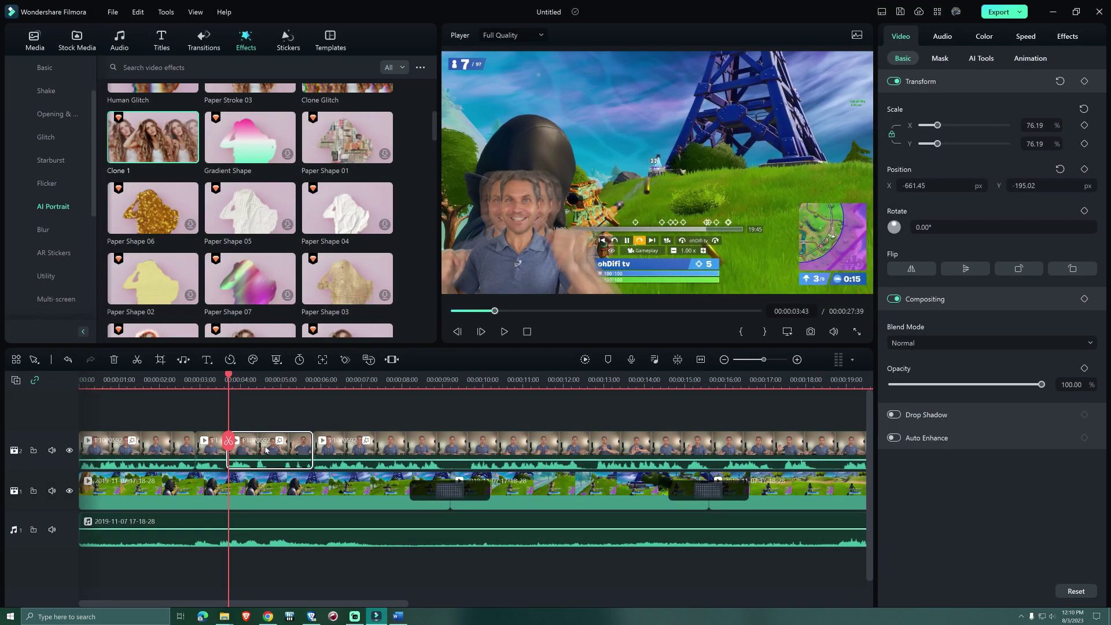
Split the narrator near 00:00:10 and 00:00:15 and give the middle piece Burning Outline 2.
{"action": "left_click", "coordinate": [461, 449]}
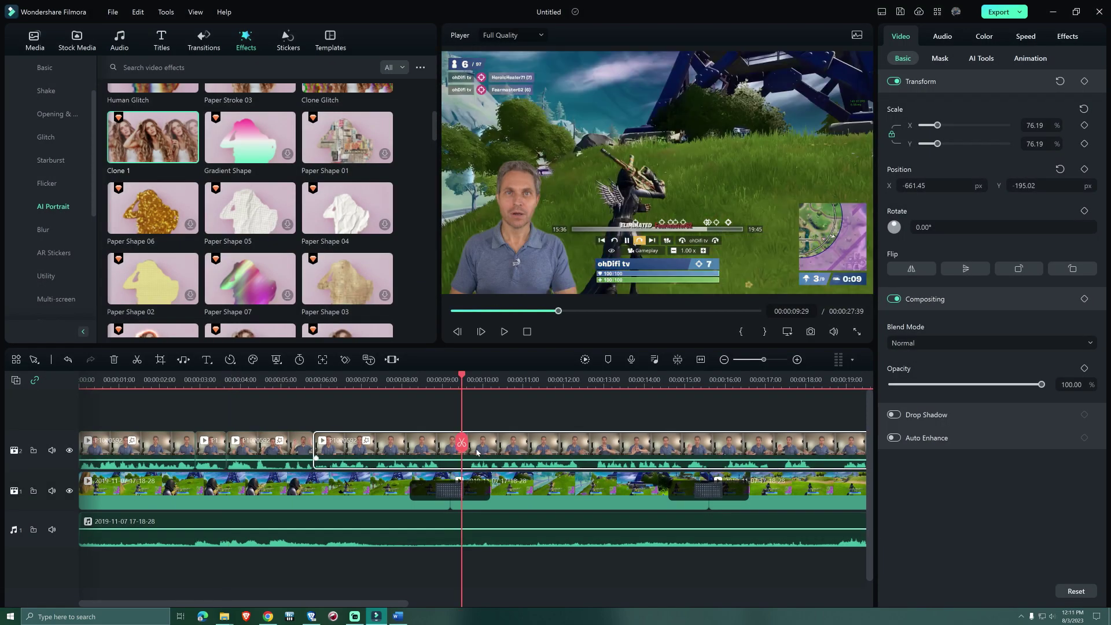
{"action": "left_click", "coordinate": [462, 443]}
{"action": "left_click_drag", "start_coordinate": [465, 449], "coordinate": [706, 453]}
{"action": "left_click", "coordinate": [707, 451]}
{"action": "left_click", "coordinate": [499, 451]}
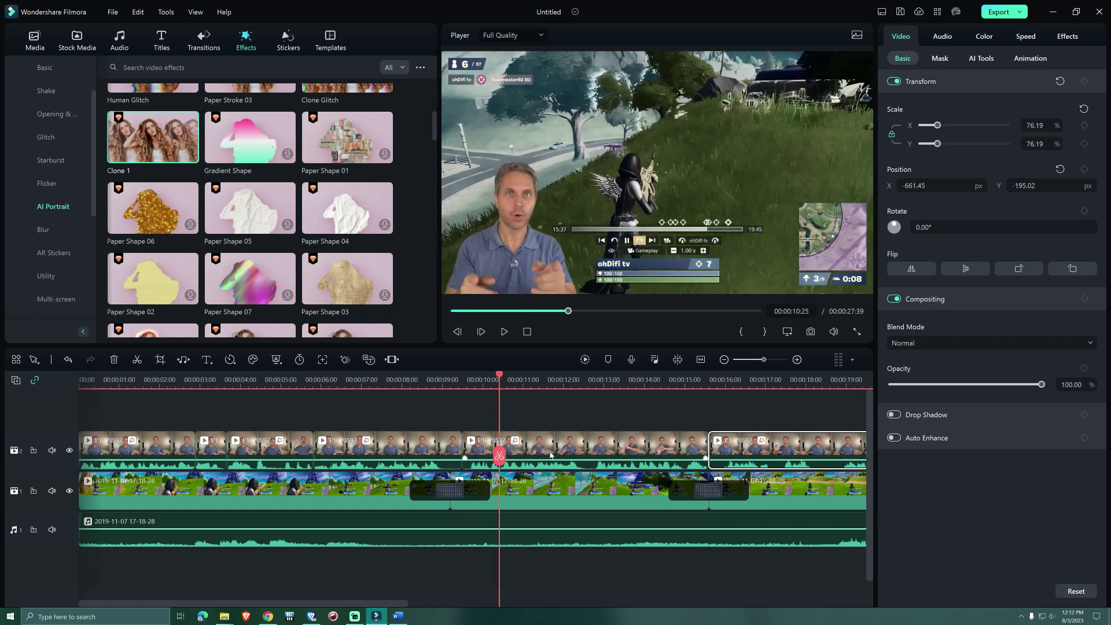
{"action": "scroll", "coordinate": [283, 226], "scroll_direction": "down", "scroll_amount": 1}
{"action": "scroll", "coordinate": [284, 226], "scroll_direction": "down", "scroll_amount": 2}
{"action": "mouse_move", "coordinate": [153, 226]}
{"action": "left_mouse_down"}
{"action": "mouse_move", "coordinate": [250, 269]}
{"action": "mouse_move", "coordinate": [486, 423]}
{"action": "mouse_move", "coordinate": [490, 443]}
{"action": "mouse_move", "coordinate": [478, 447]}
{"action": "left_mouse_up"}
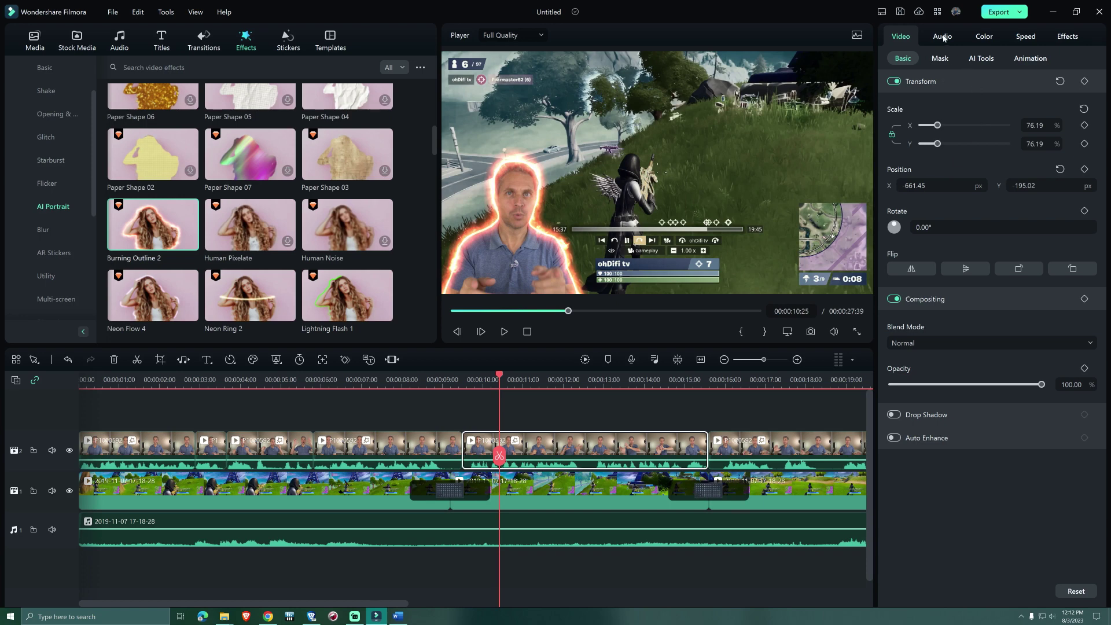
Enable AI Portrait on the narrator clip, with slight edge feathering and edge thickness near 32.
{"action": "left_click", "coordinate": [978, 60]}
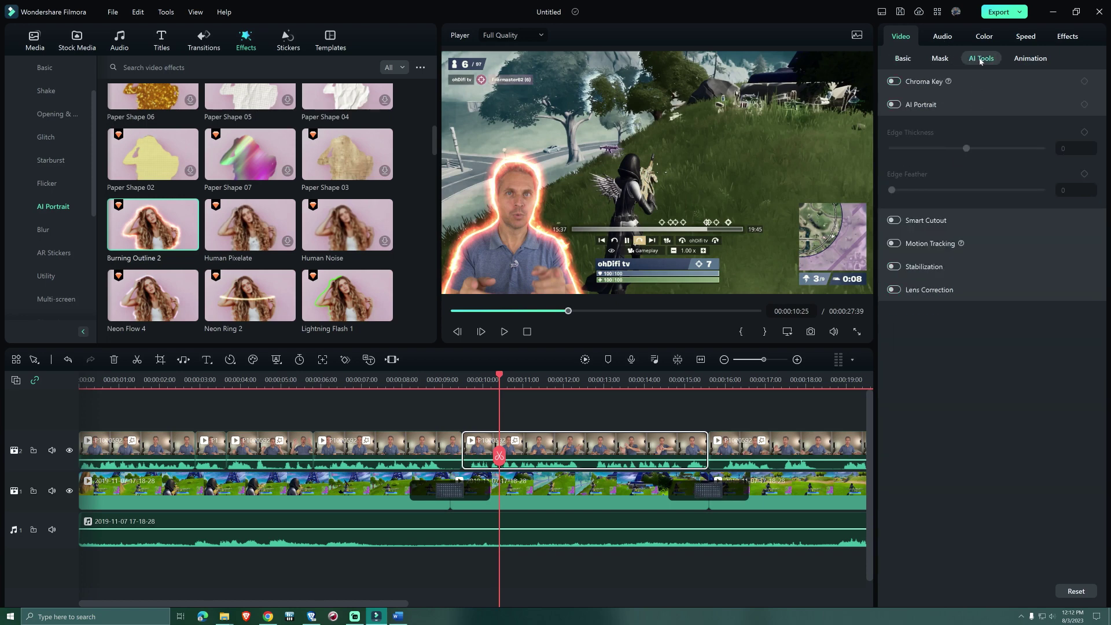
{"action": "left_click", "coordinate": [896, 105]}
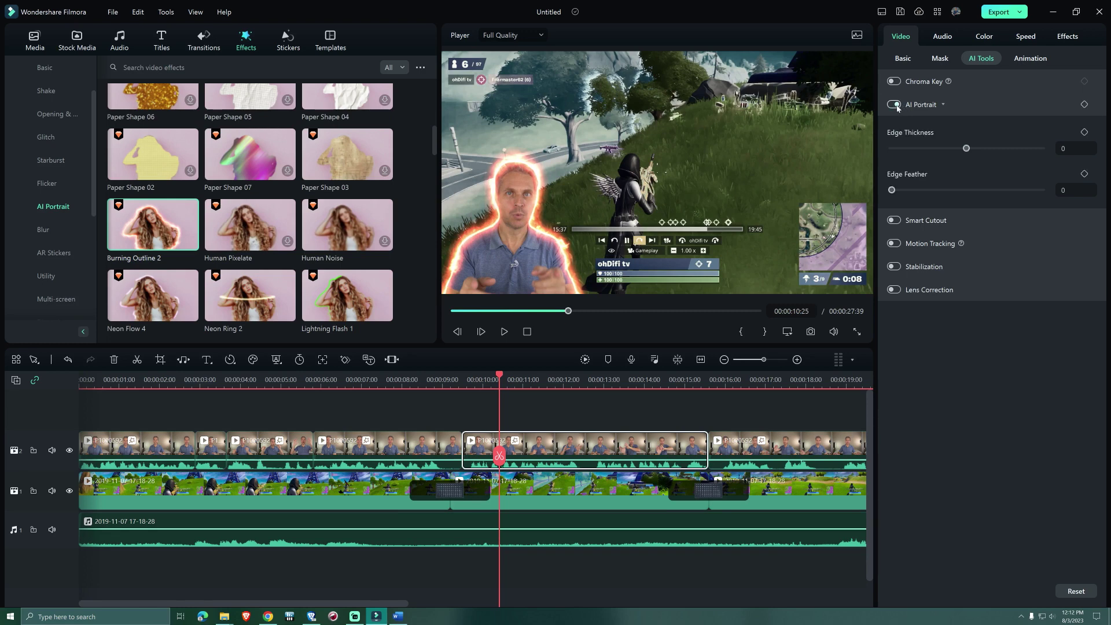
{"action": "left_click_drag", "start_coordinate": [892, 190], "coordinate": [915, 192]}
{"action": "mouse_move", "coordinate": [965, 148]}
{"action": "left_mouse_down"}
{"action": "mouse_move", "coordinate": [1014, 151]}
{"action": "mouse_move", "coordinate": [949, 152]}
{"action": "mouse_move", "coordinate": [972, 152]}
{"action": "left_mouse_up"}
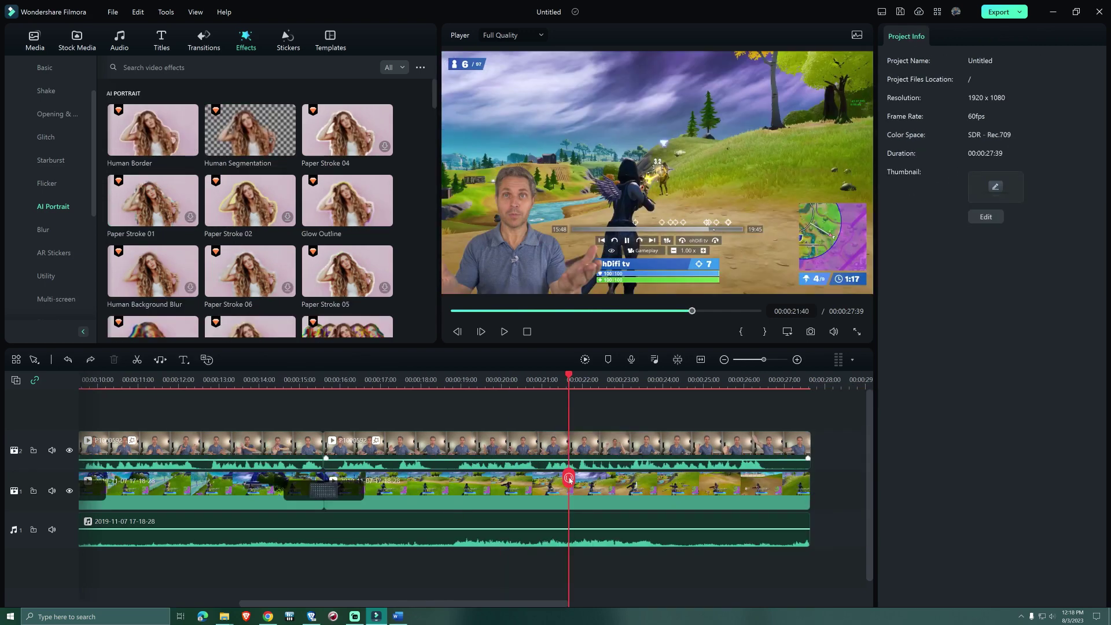
Split the last P1000592 clip at 00:00:22 and apply Flashing Outline 7 to the right piece.
{"action": "left_click_drag", "start_coordinate": [565, 480], "coordinate": [579, 482]}
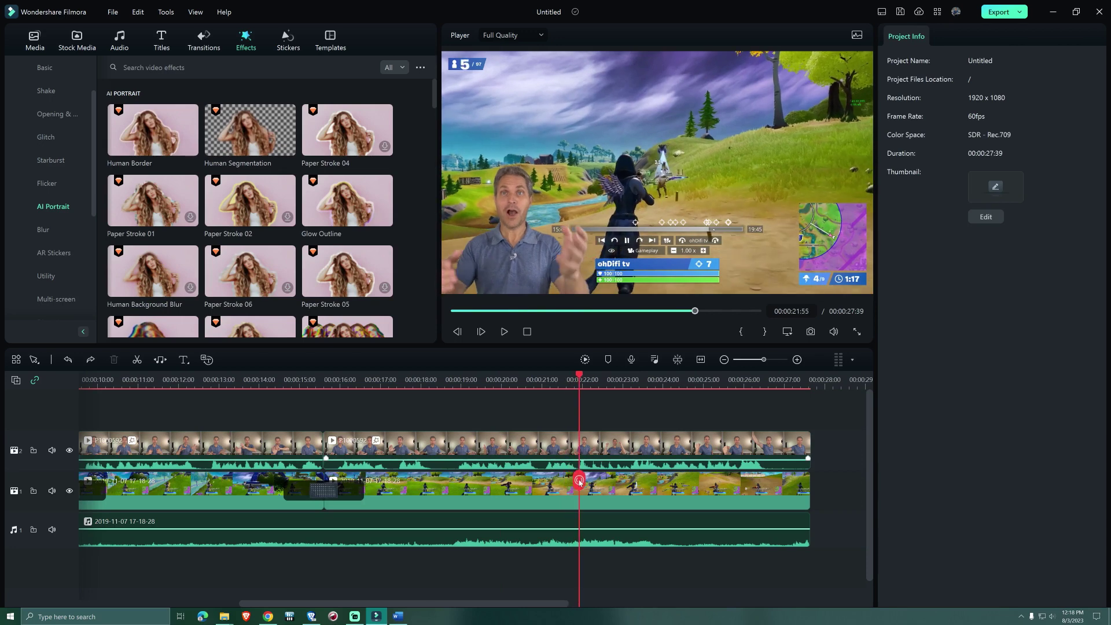
{"action": "left_click", "coordinate": [596, 457]}
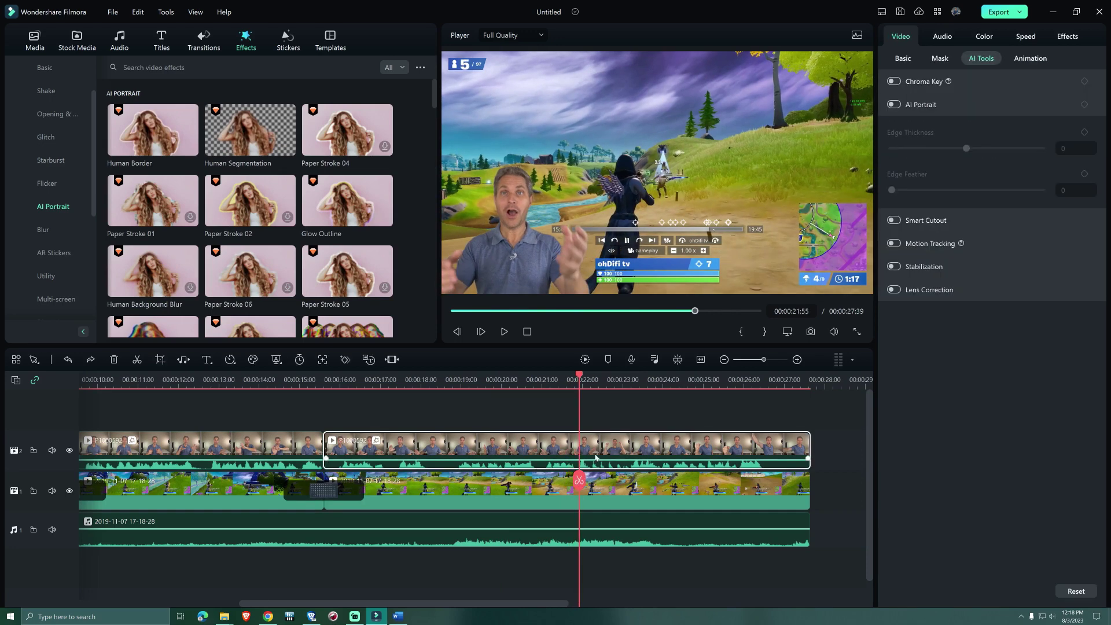
{"action": "left_click", "coordinate": [579, 480]}
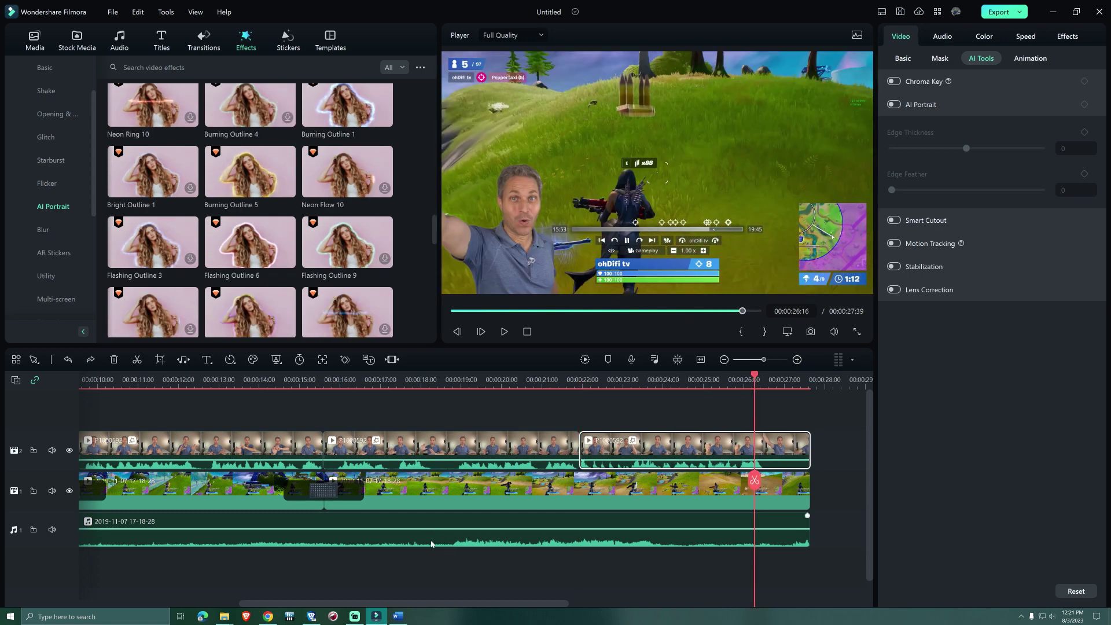
{"action": "scroll", "coordinate": [315, 290], "scroll_direction": "up", "scroll_amount": 3}
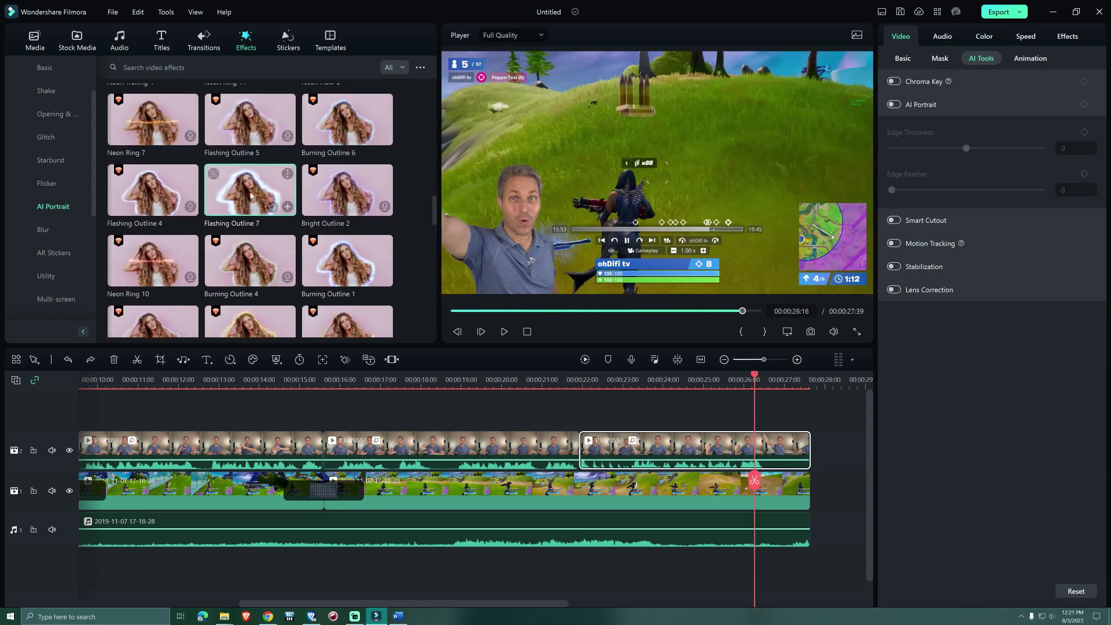
{"action": "mouse_move", "coordinate": [249, 191]}
{"action": "left_mouse_down"}
{"action": "mouse_move", "coordinate": [393, 266]}
{"action": "mouse_move", "coordinate": [610, 420]}
{"action": "mouse_move", "coordinate": [598, 451]}
{"action": "left_mouse_up"}
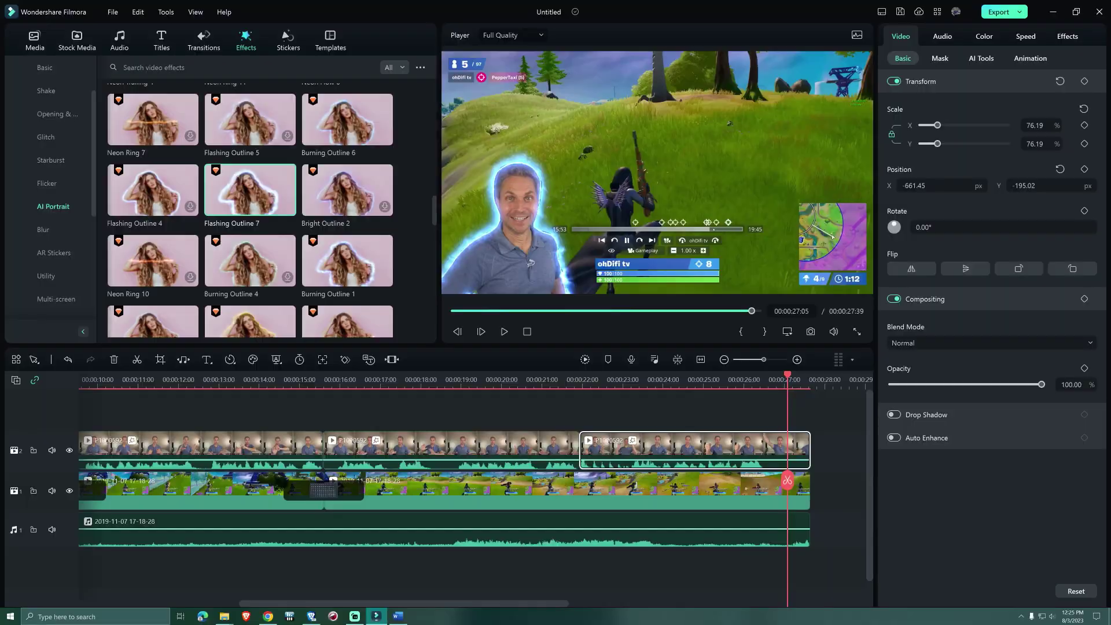
In the export window, set a later gameplay frame as the custom thumbnail.
{"action": "left_click", "coordinate": [999, 12]}
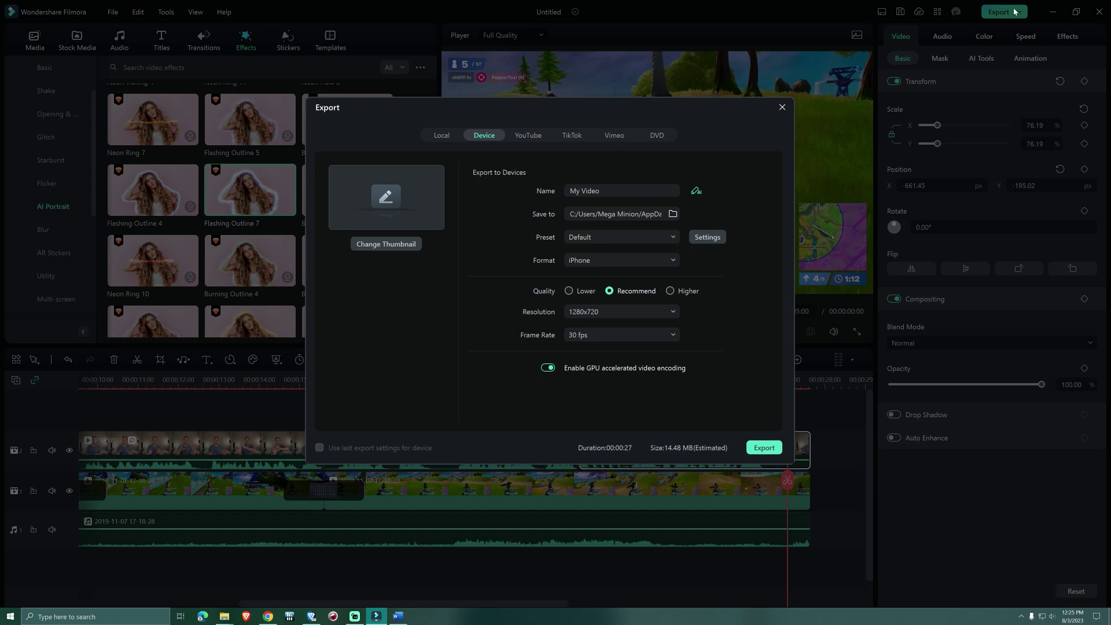
{"action": "left_click", "coordinate": [383, 246]}
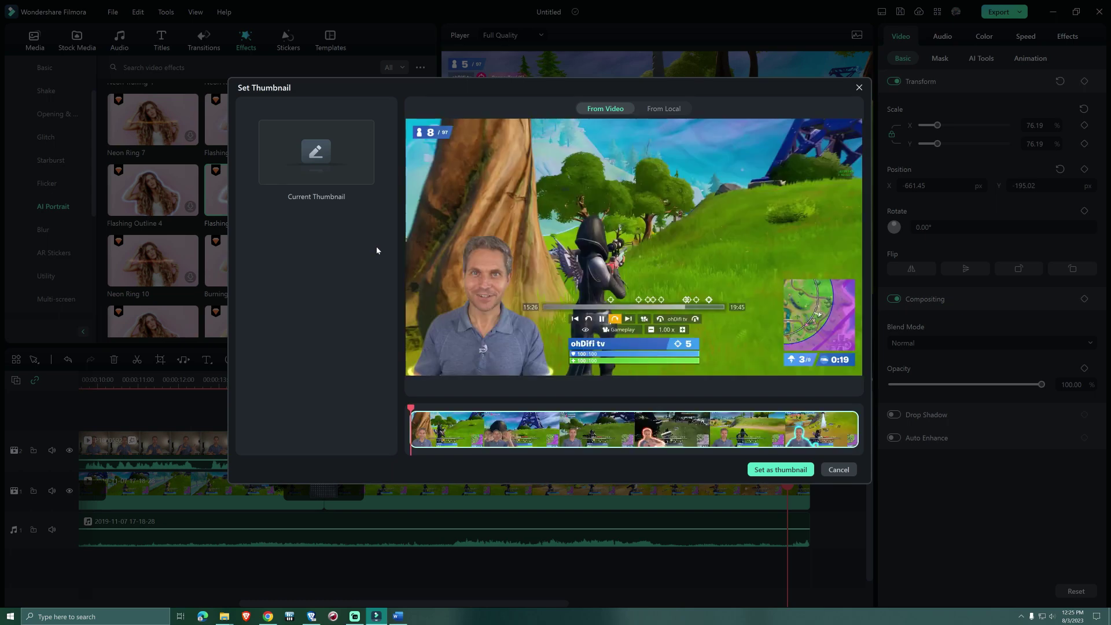
{"action": "left_click_drag", "start_coordinate": [717, 415], "coordinate": [793, 416]}
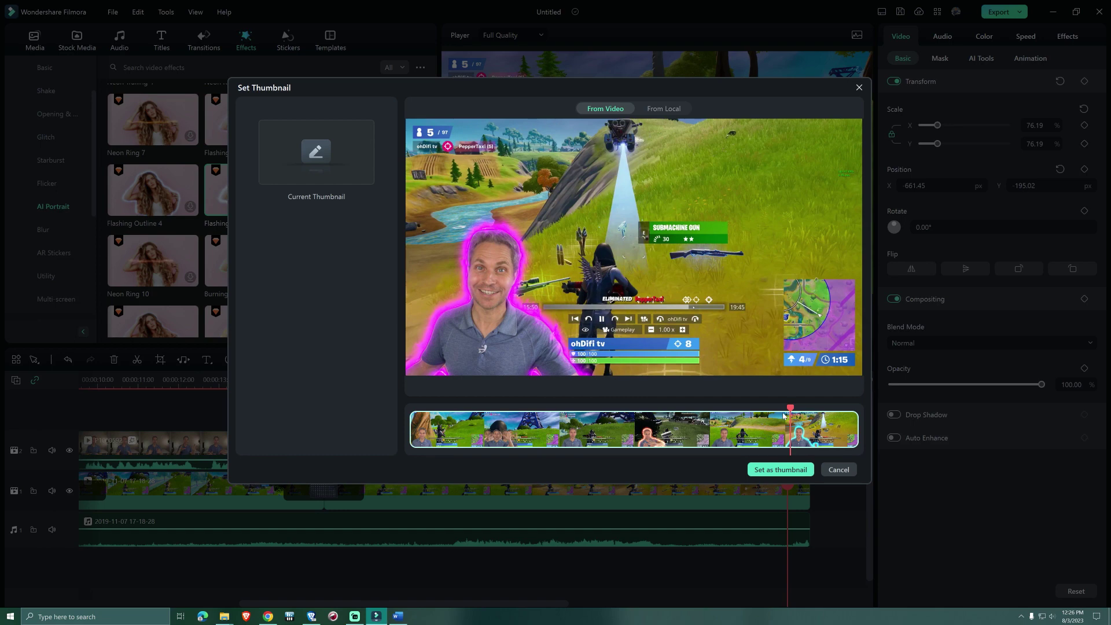
{"action": "left_click", "coordinate": [781, 469]}
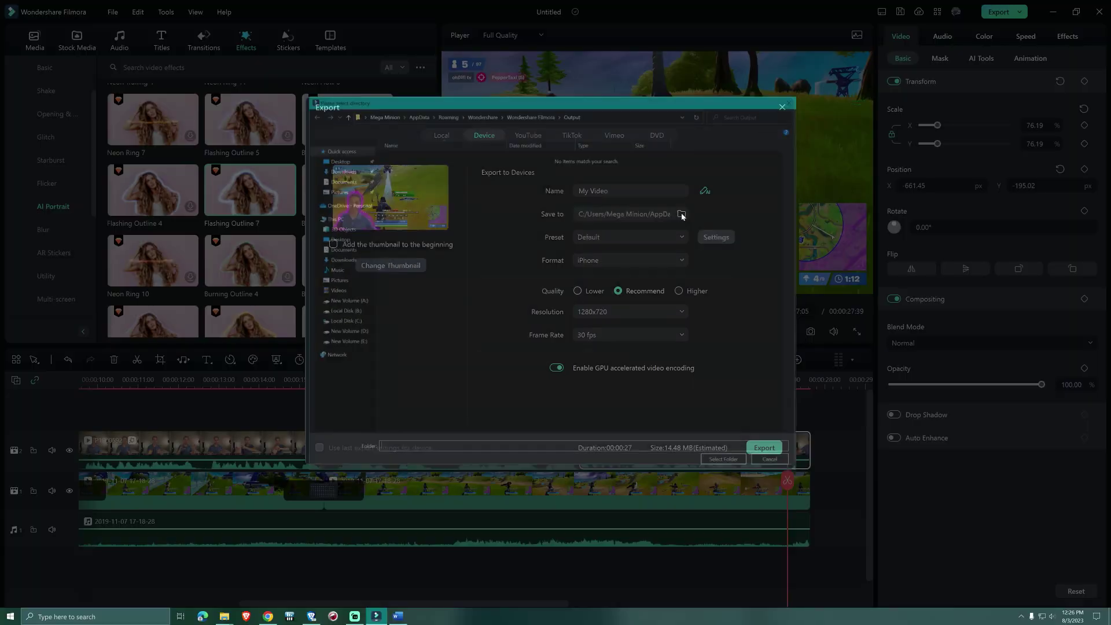
Choose New Volume (E:) > Filmora as the export save folder.
{"action": "left_click", "coordinate": [343, 344]}
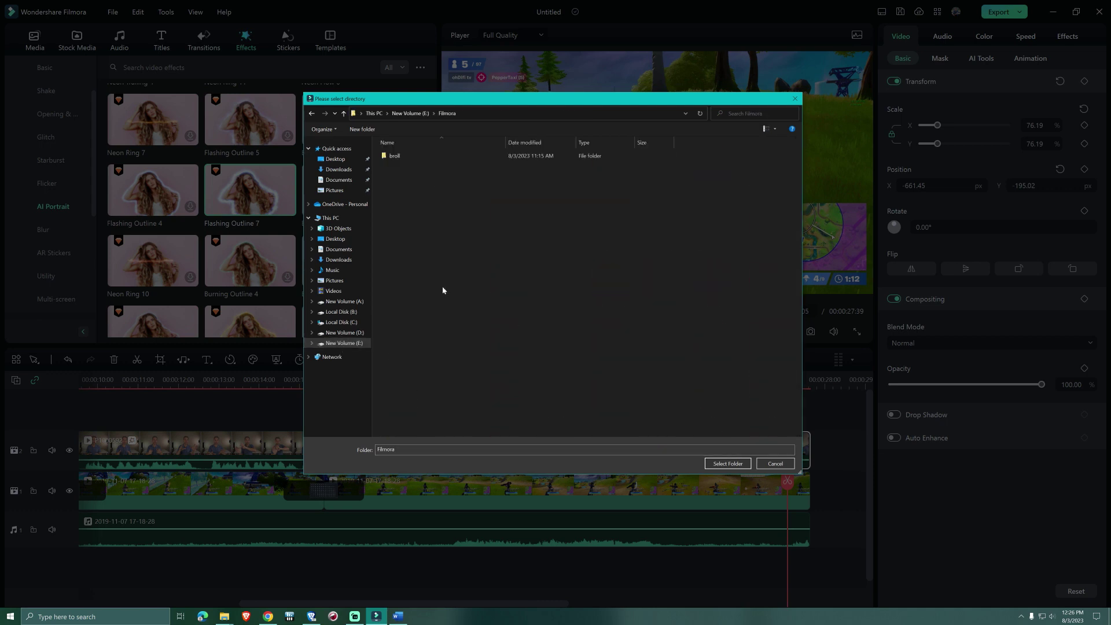
{"action": "left_click", "coordinate": [728, 463]}
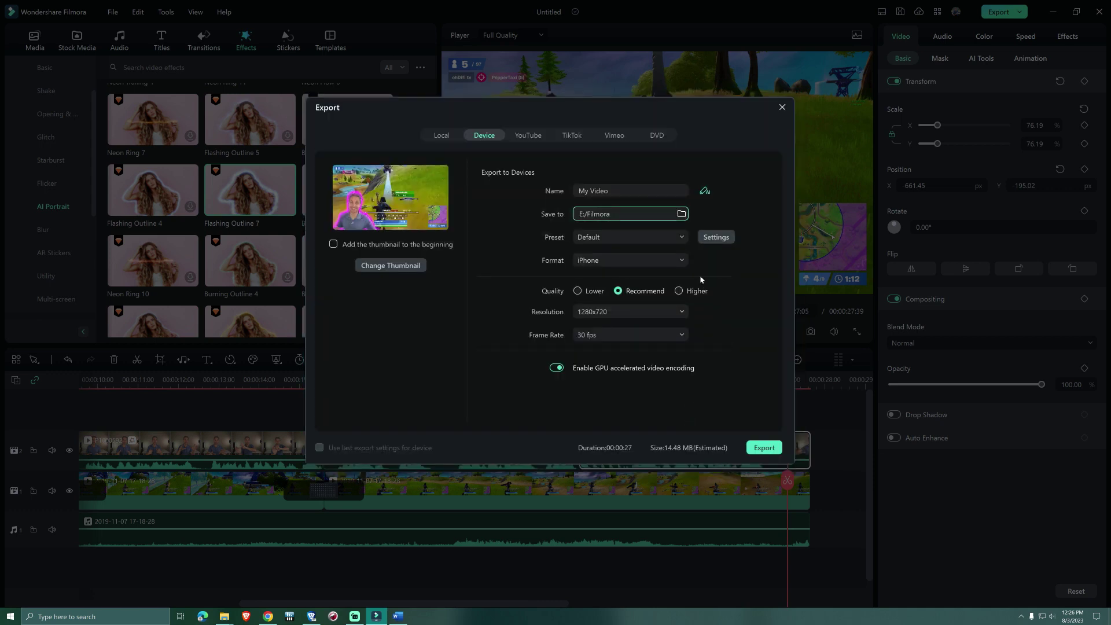
Export My Video.mp4 at Higher quality, 1920x1080 resolution and 10000 kbps bit rate.
{"action": "left_click", "coordinate": [716, 238]}
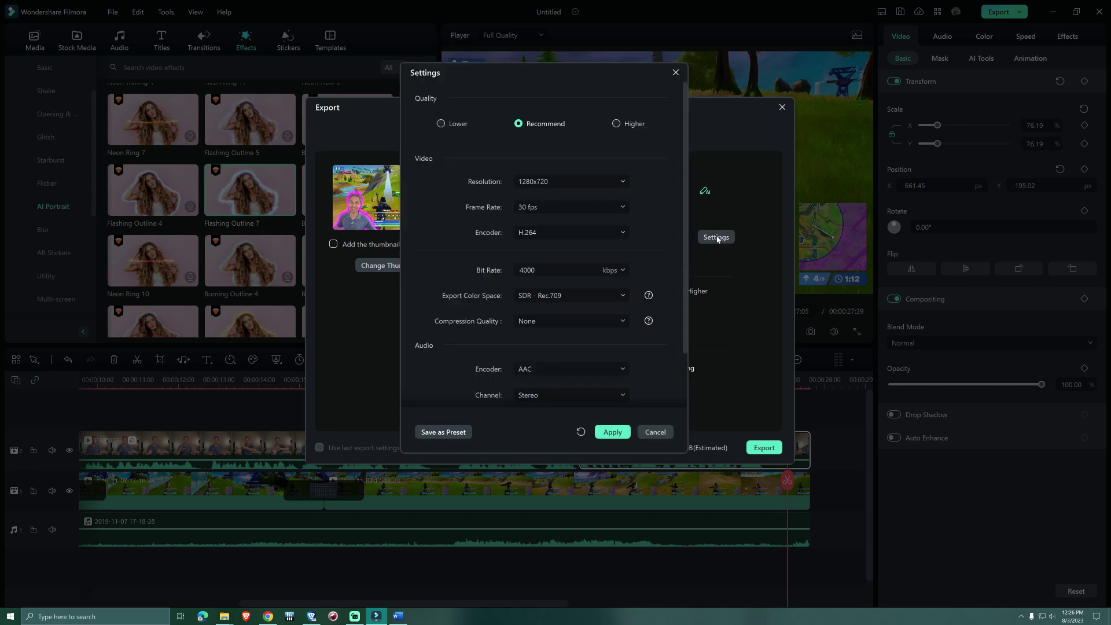
{"action": "left_click", "coordinate": [615, 124]}
{"action": "left_click", "coordinate": [587, 183]}
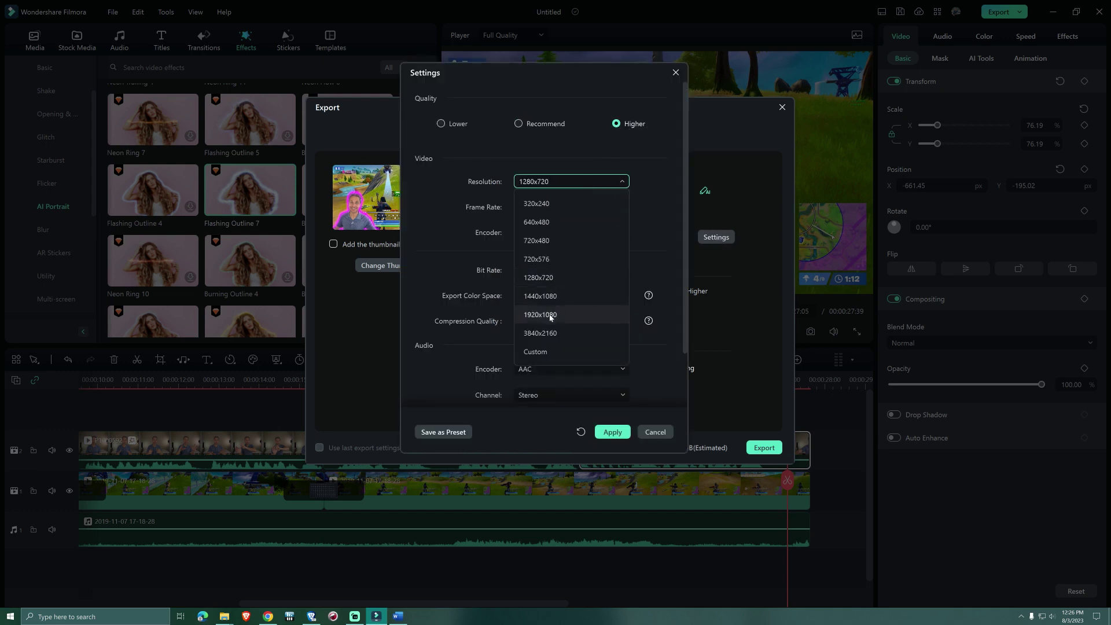
{"action": "left_click", "coordinate": [551, 315]}
{"action": "left_click", "coordinate": [614, 257]}
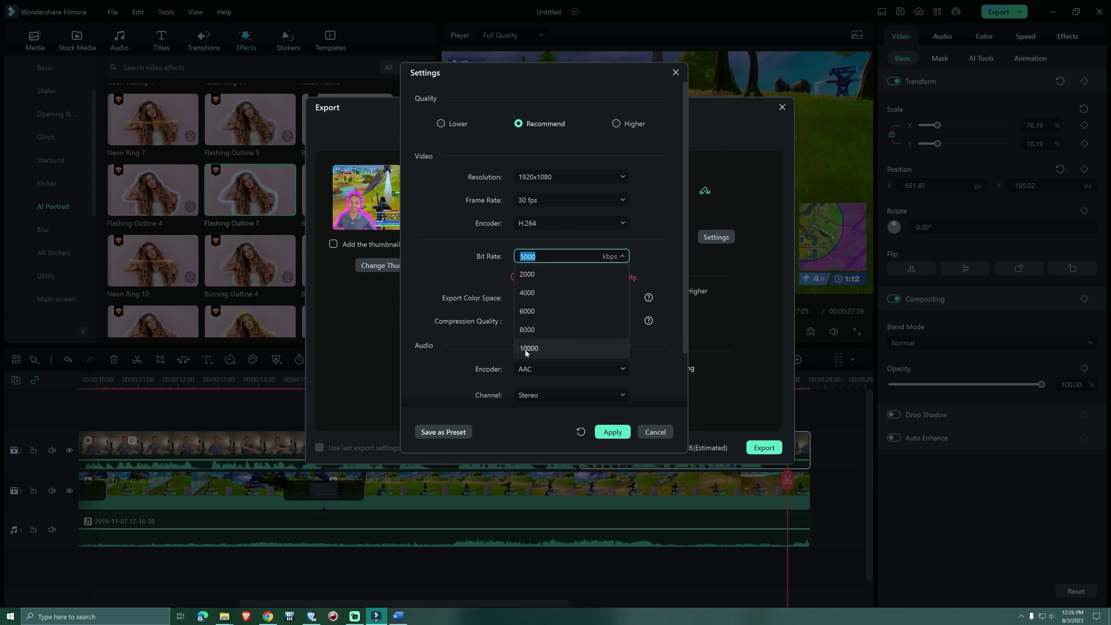
{"action": "left_click", "coordinate": [527, 349]}
{"action": "left_click", "coordinate": [612, 431]}
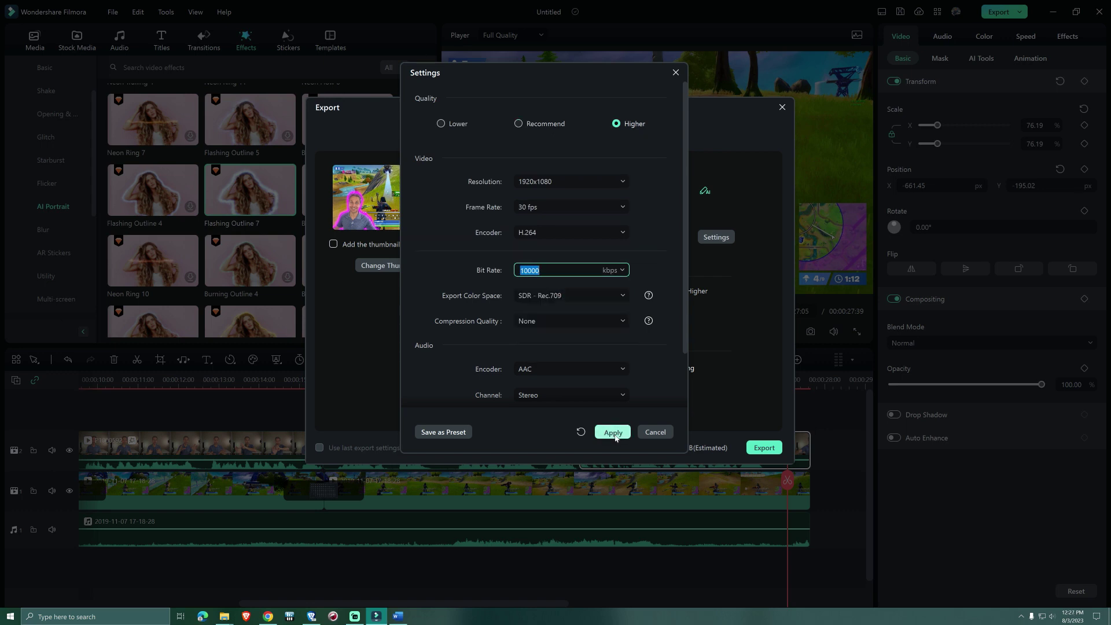
{"action": "left_click", "coordinate": [764, 448]}
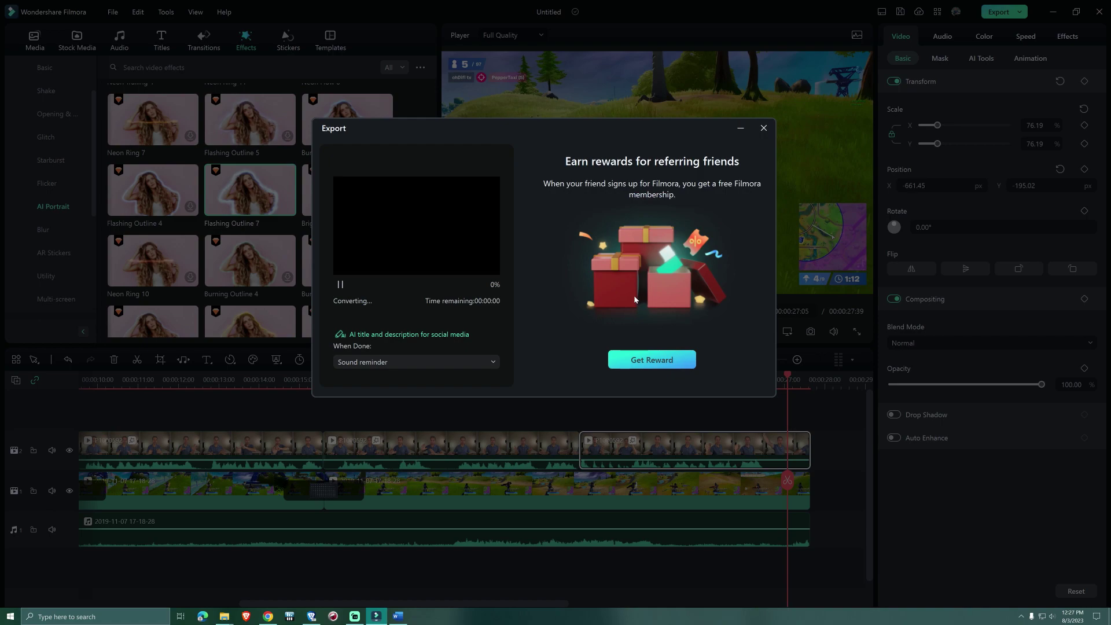